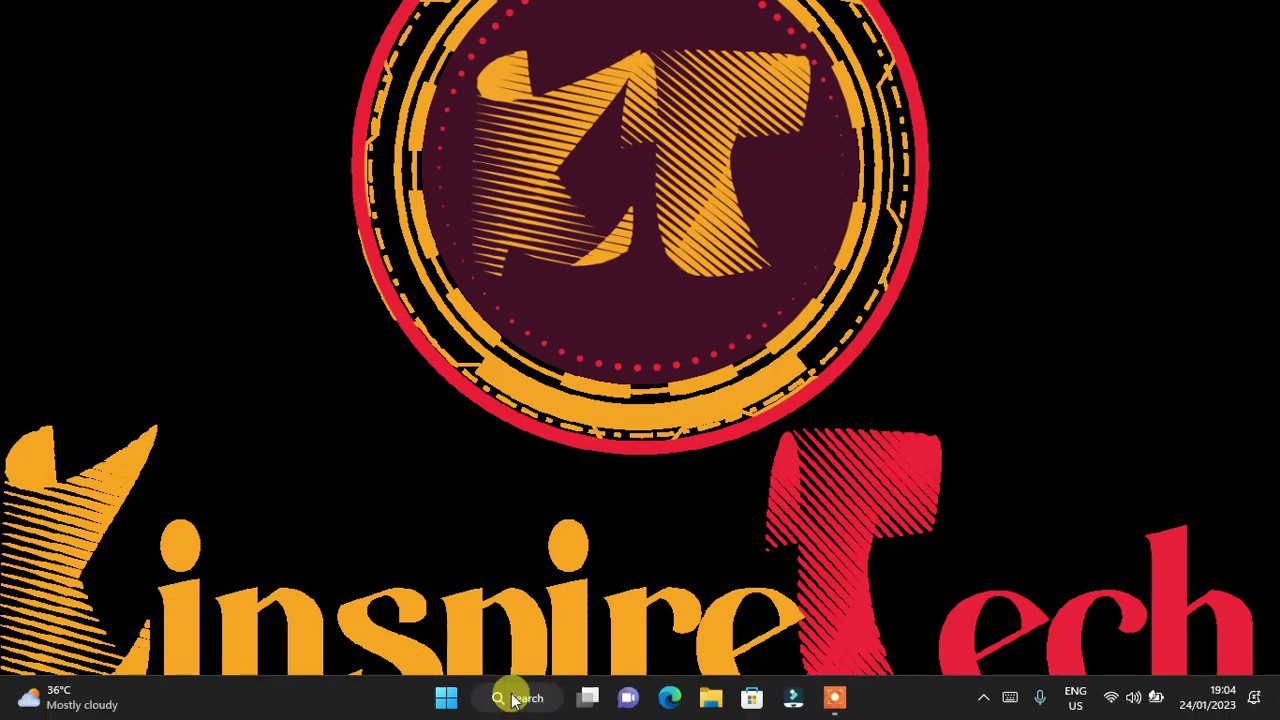
Bring up the Windows Start menu with the Windows key.
key("super")
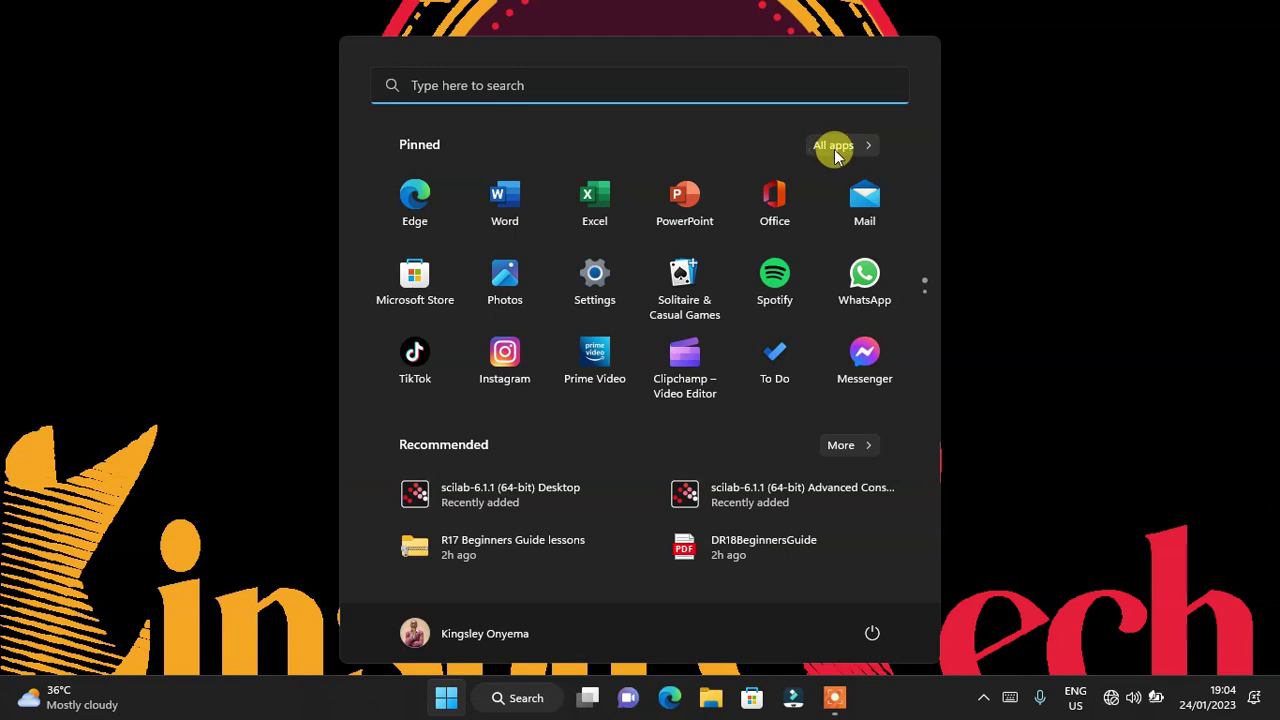
Launch EaseUS Data Recovery Wizard from its All apps folder, then reopen the Start menu.
left_click(830, 147)
scroll(600, 320, "down", 2)
scroll(520, 360, "down", 2)
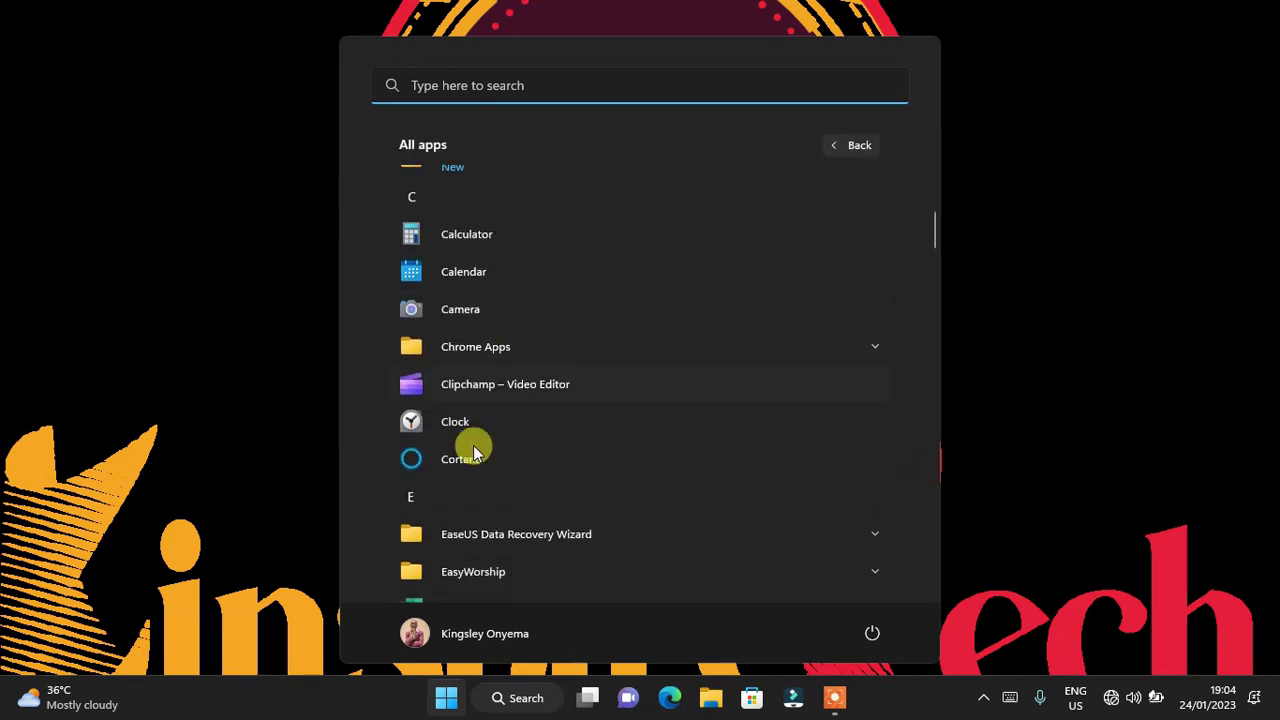
scroll(563, 423, "up", 2)
scroll(563, 423, "down", 3)
scroll(561, 419, "down", 2)
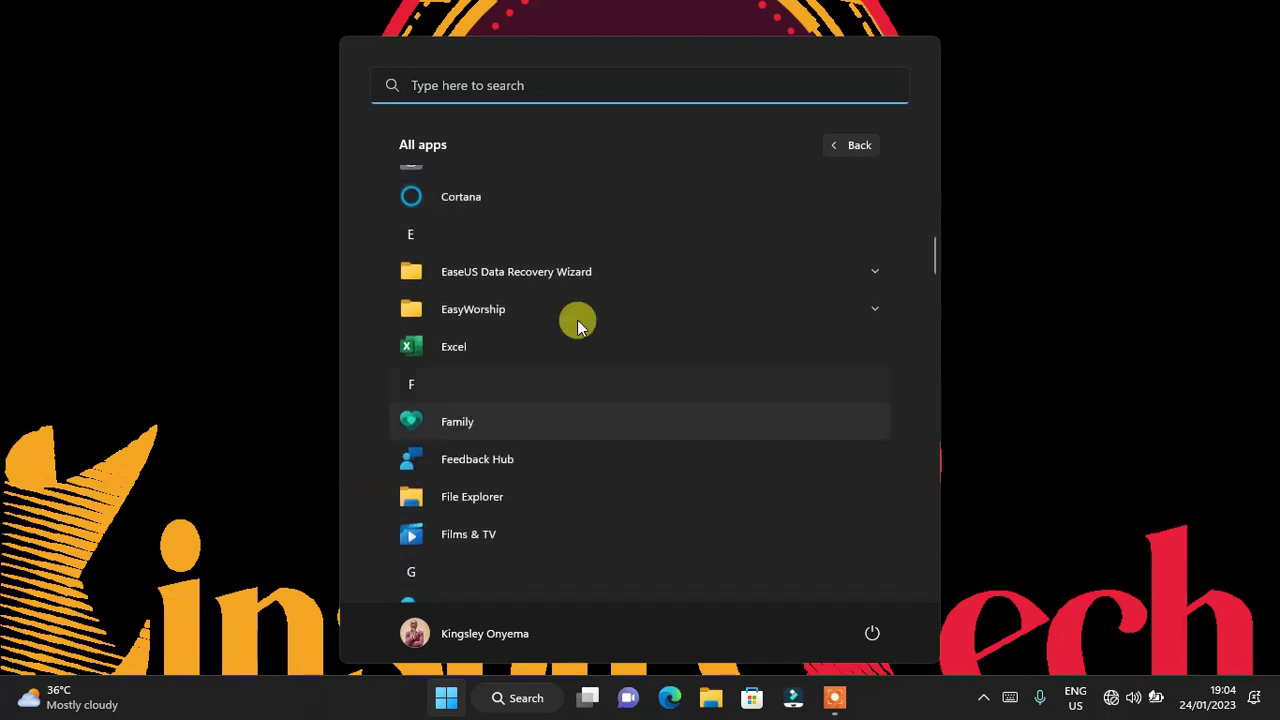
left_click(614, 268)
left_click(494, 352)
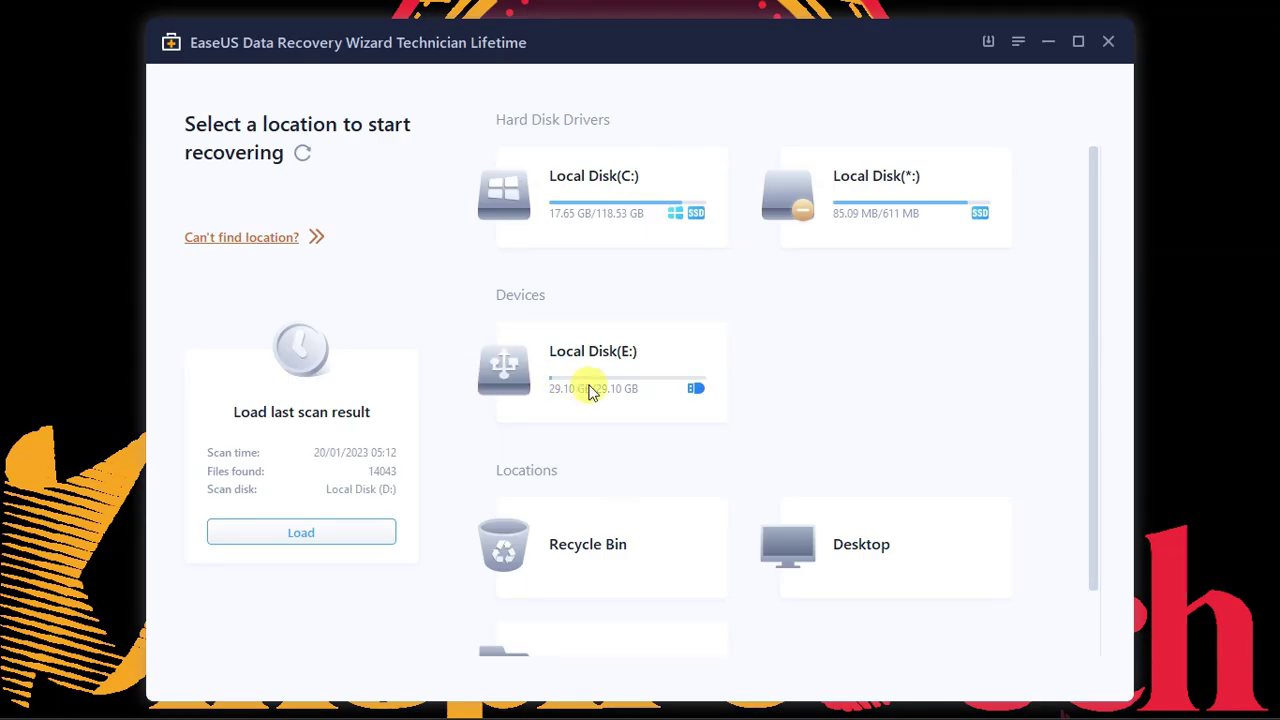
mouse_move(612, 547)
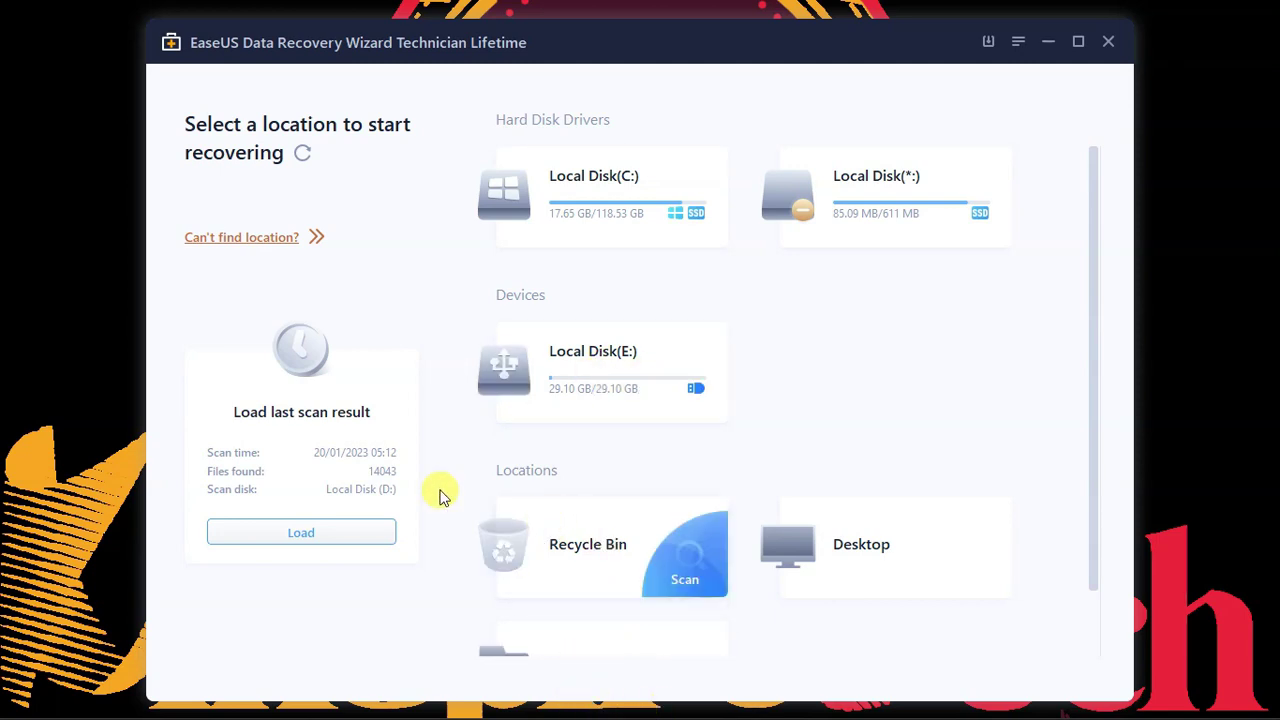
key("super")
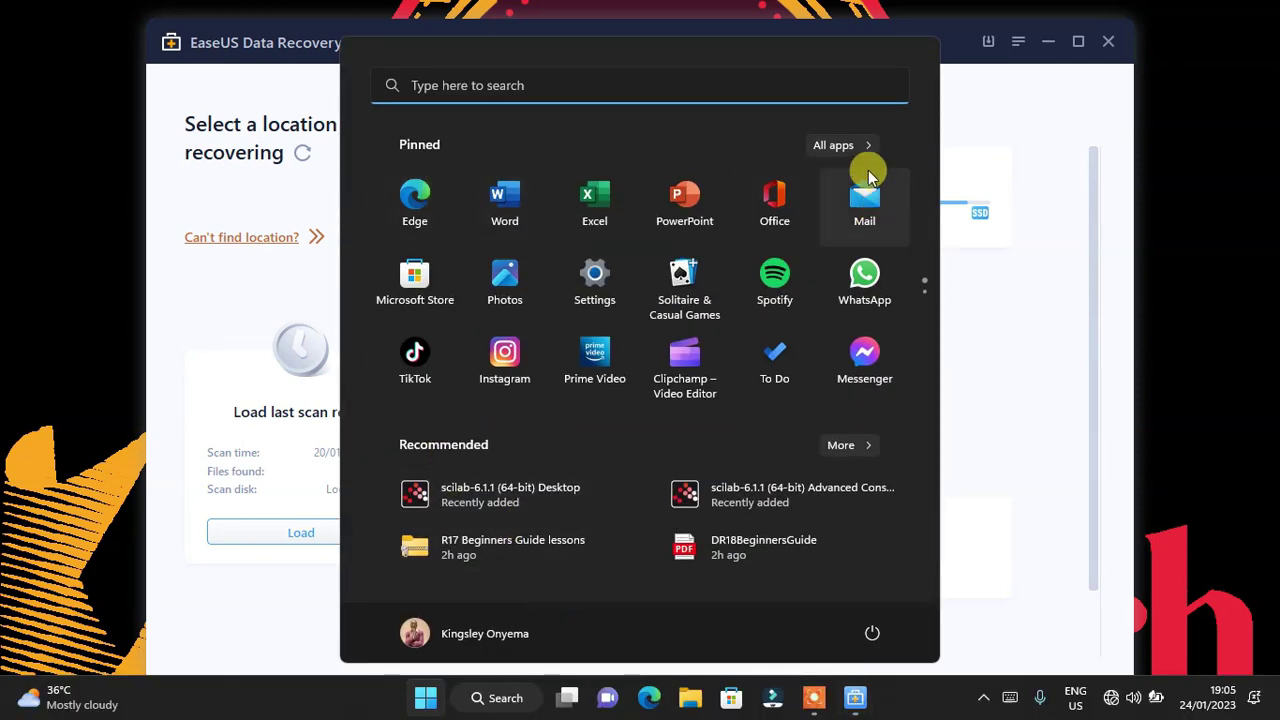
Scroll through the All apps list, then dismiss the Start menu.
left_click(840, 145)
scroll(573, 330, "down", 2)
scroll(570, 341, "down", 1)
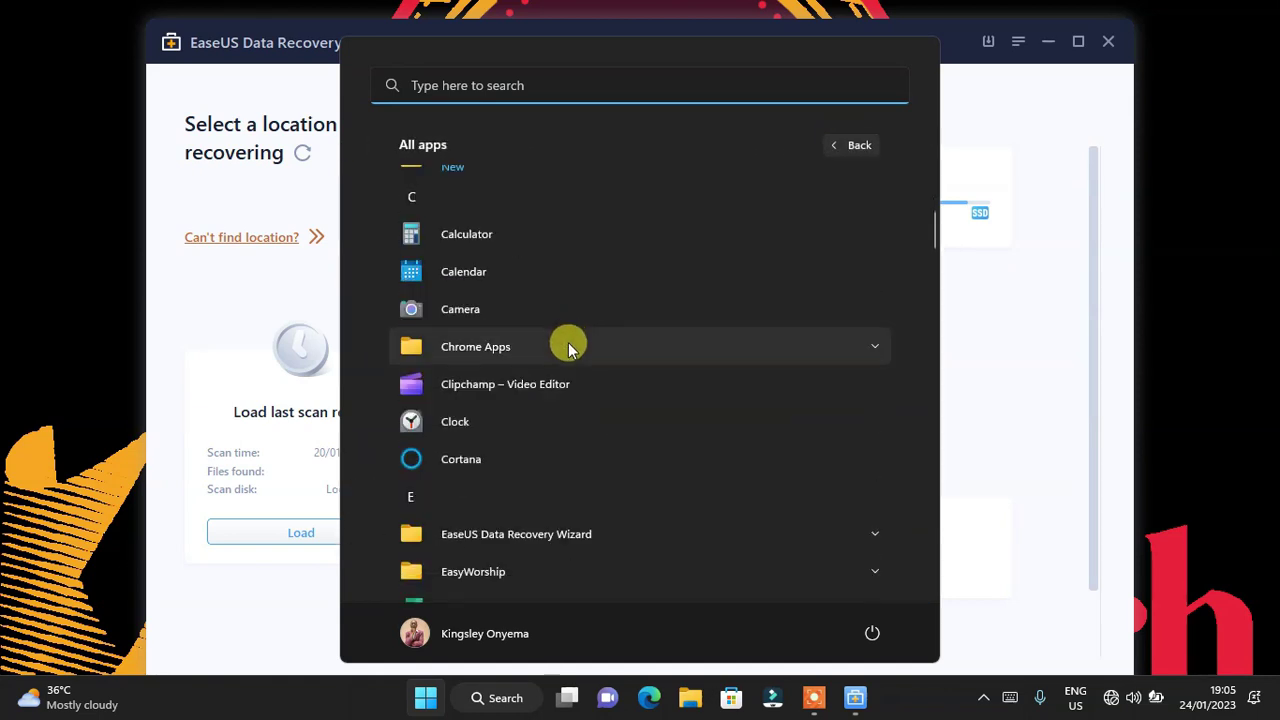
scroll(565, 350, "down", 2)
scroll(530, 365, "down", 1)
scroll(503, 385, "down", 1)
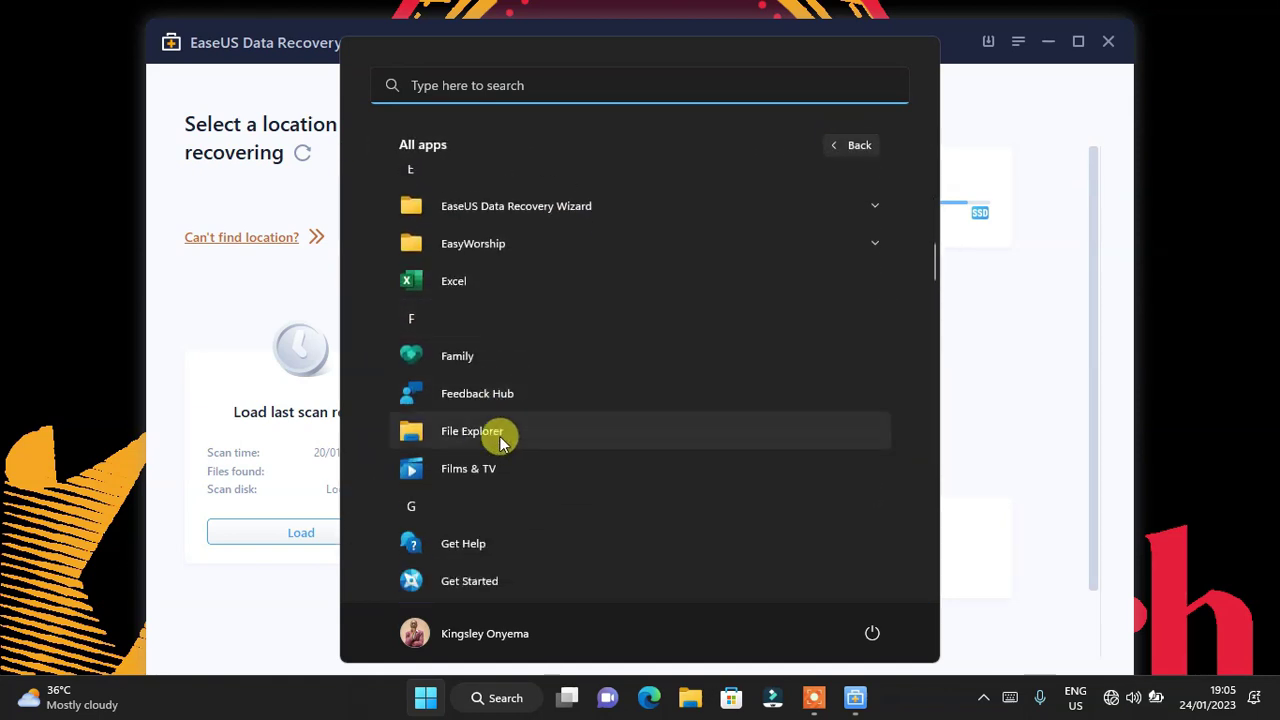
key("Escape")
View the empty USB Drive (E:) in a maximized File Explorer window, then minimize it.
key("super+e")
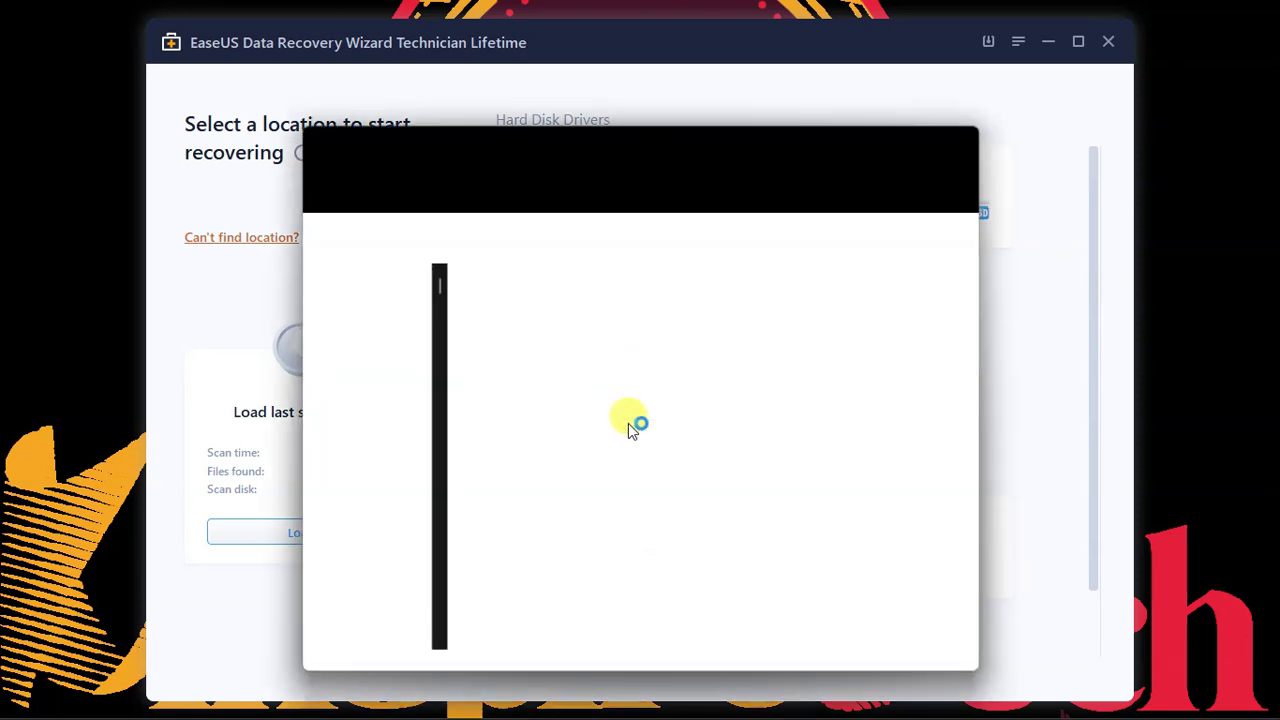
scroll(370, 480, "down", 2)
left_click(366, 515)
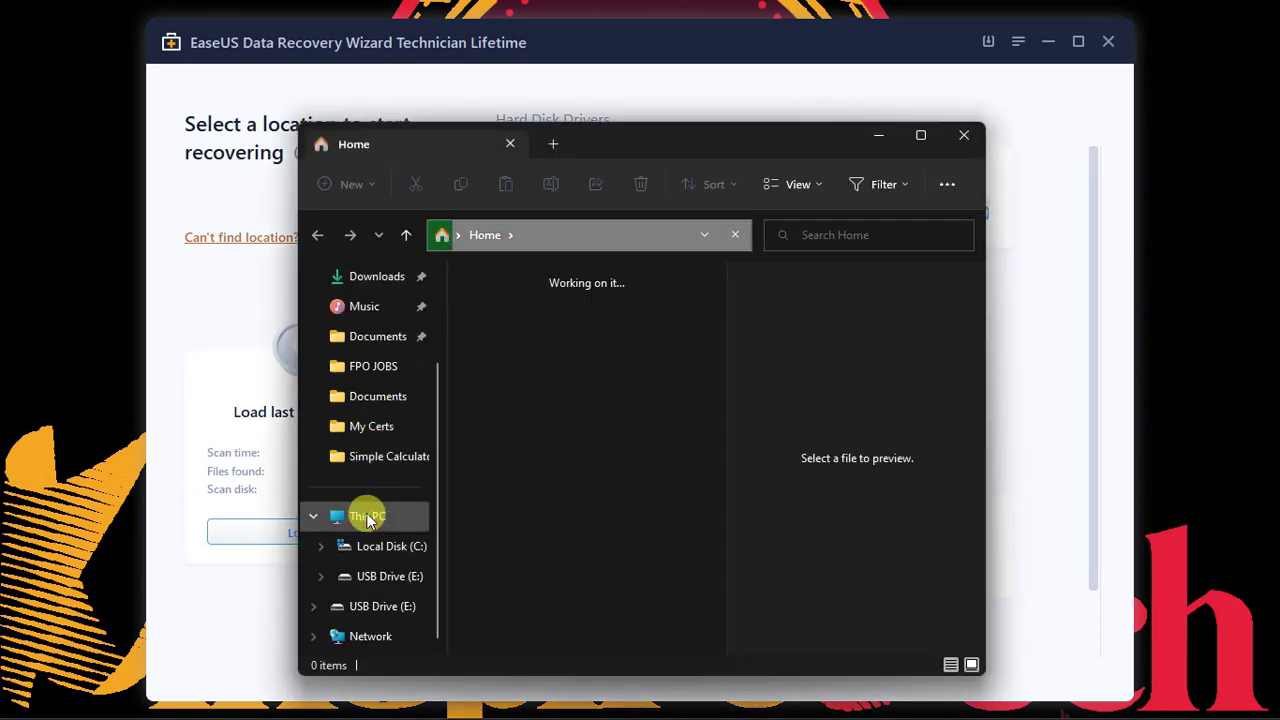
left_click(922, 135)
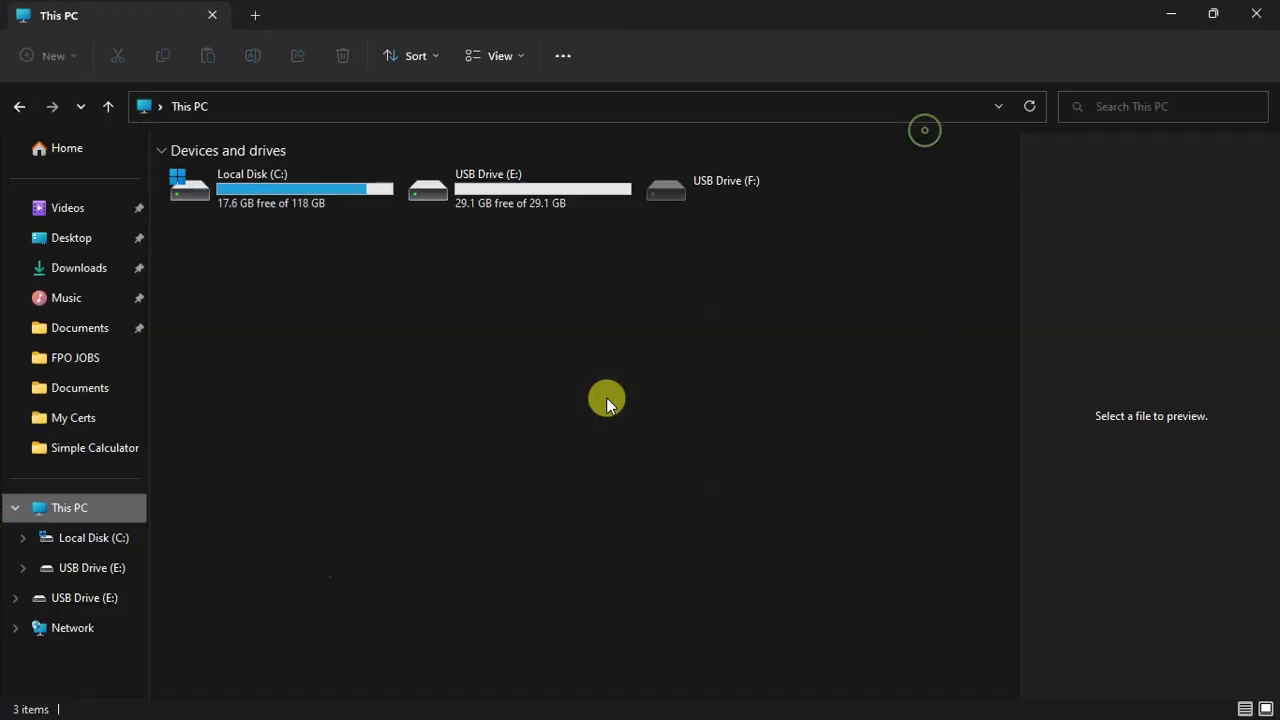
left_click(515, 193)
double_click(515, 193)
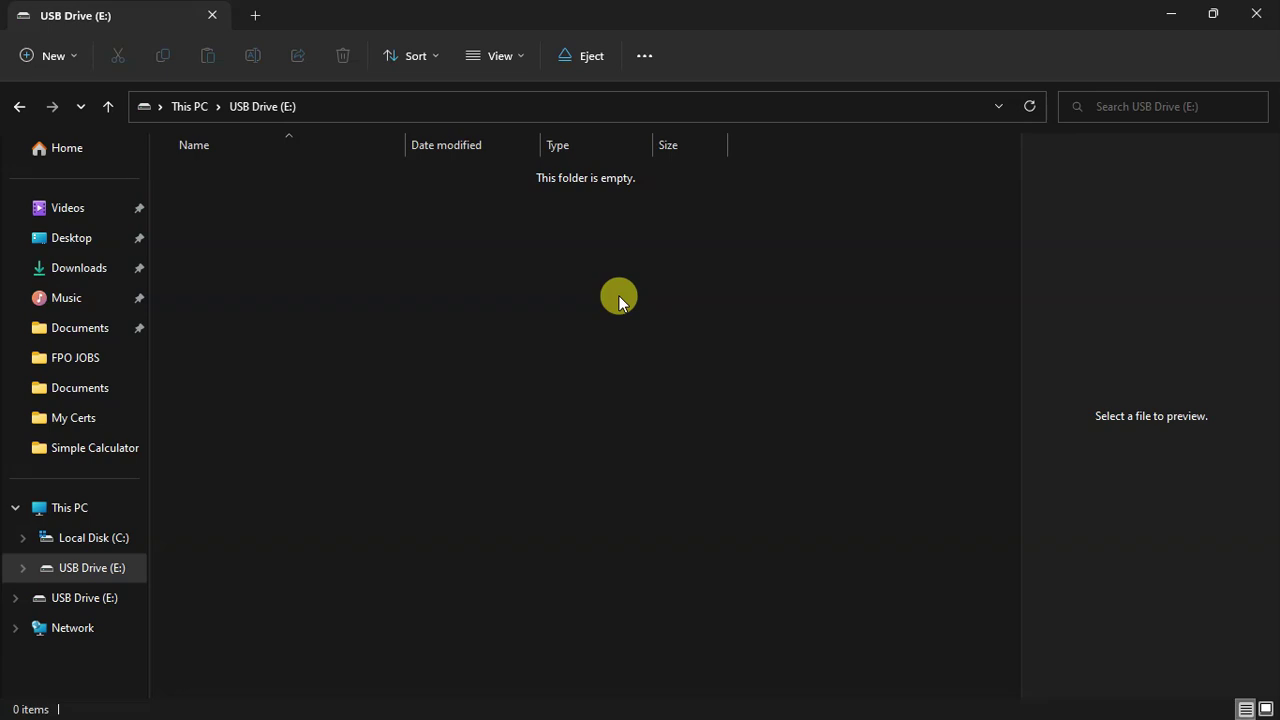
left_click(1168, 12)
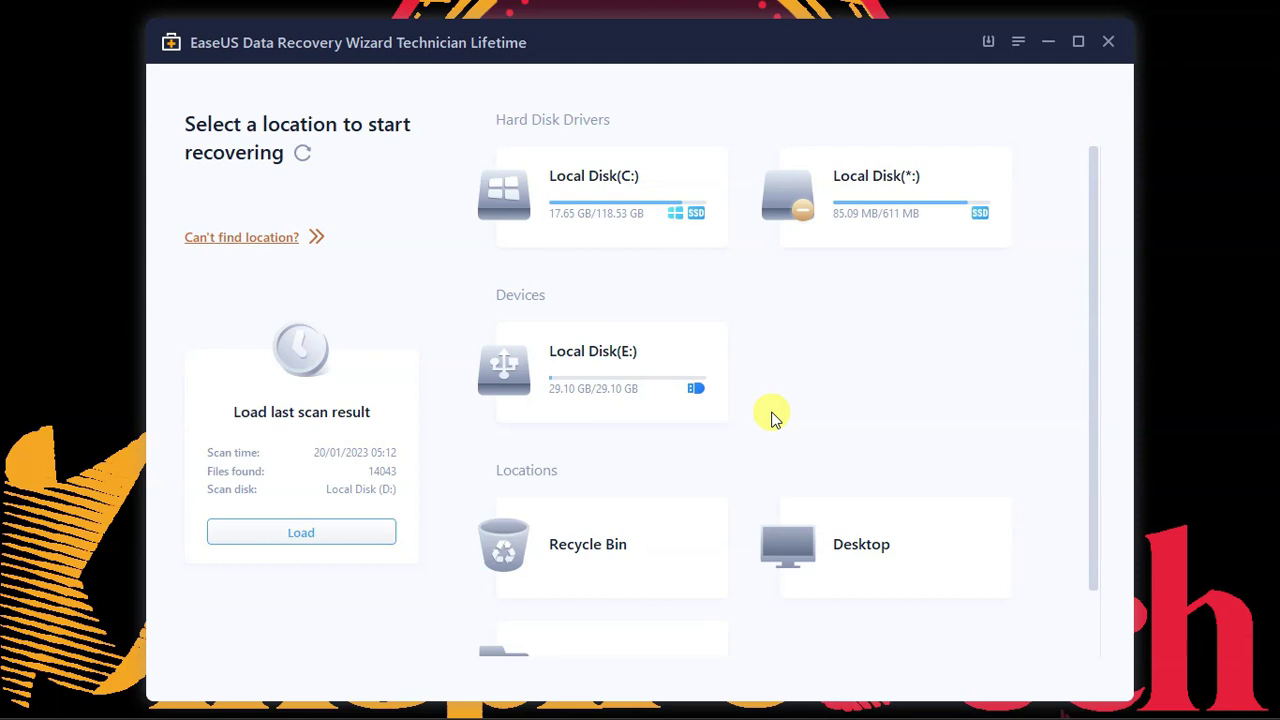
mouse_move(611, 371)
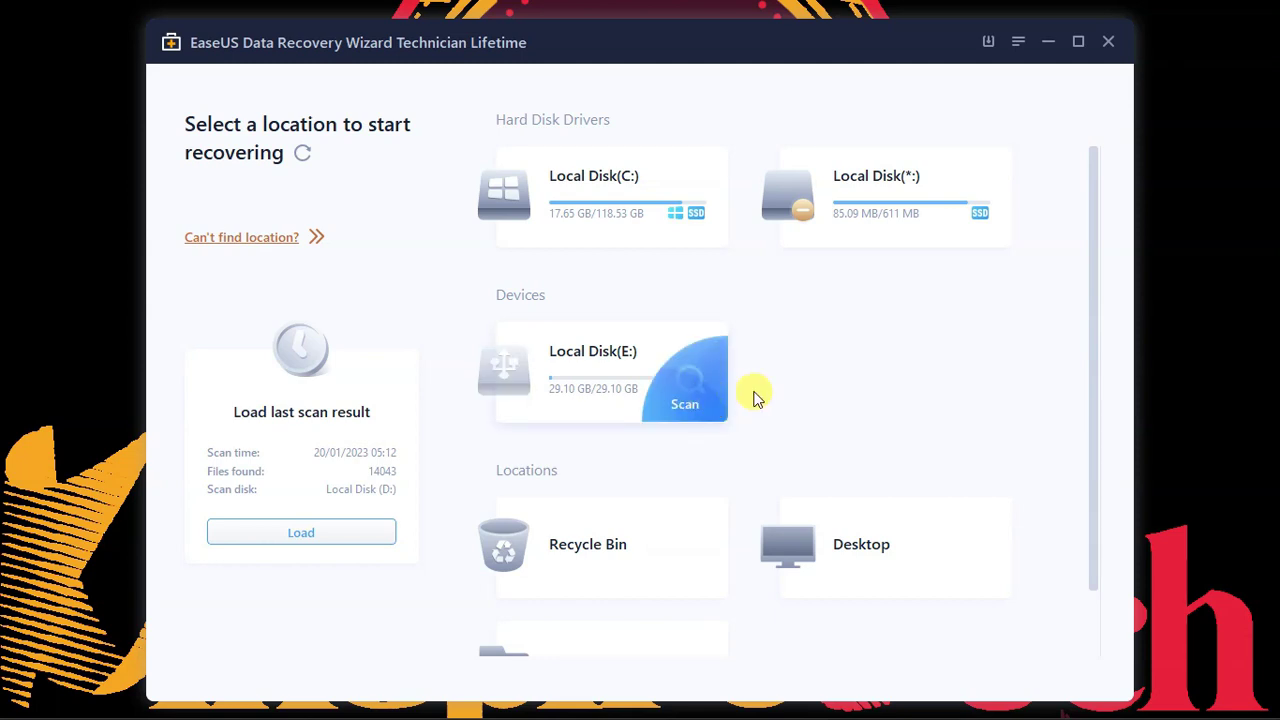
Start scanning Local Disk(E:) for lost files.
left_click(677, 385)
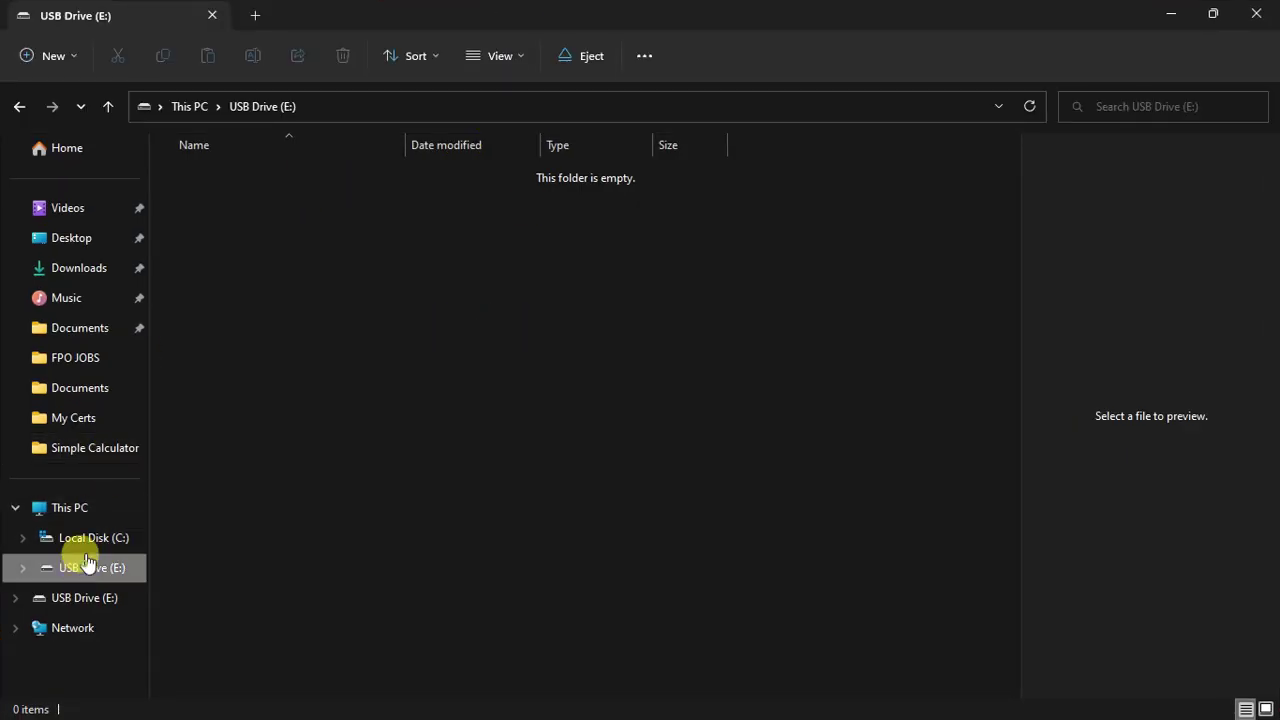
left_click(188, 116)
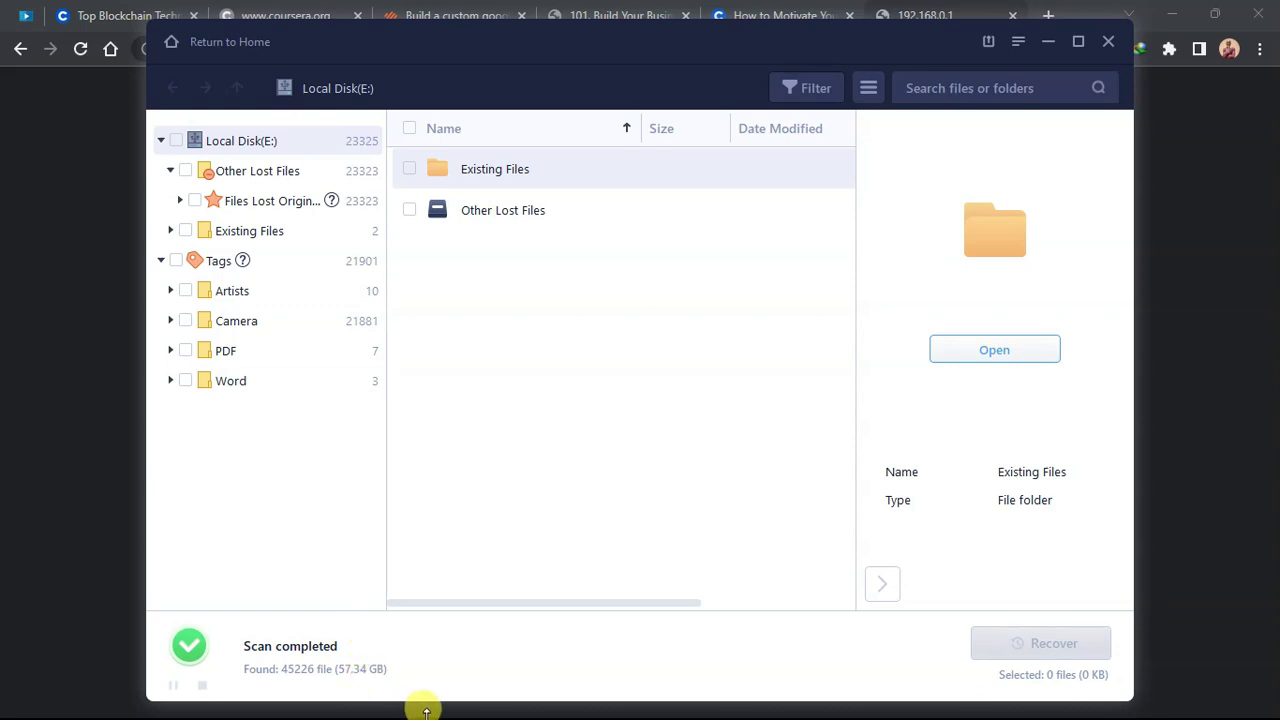
key("super+e")
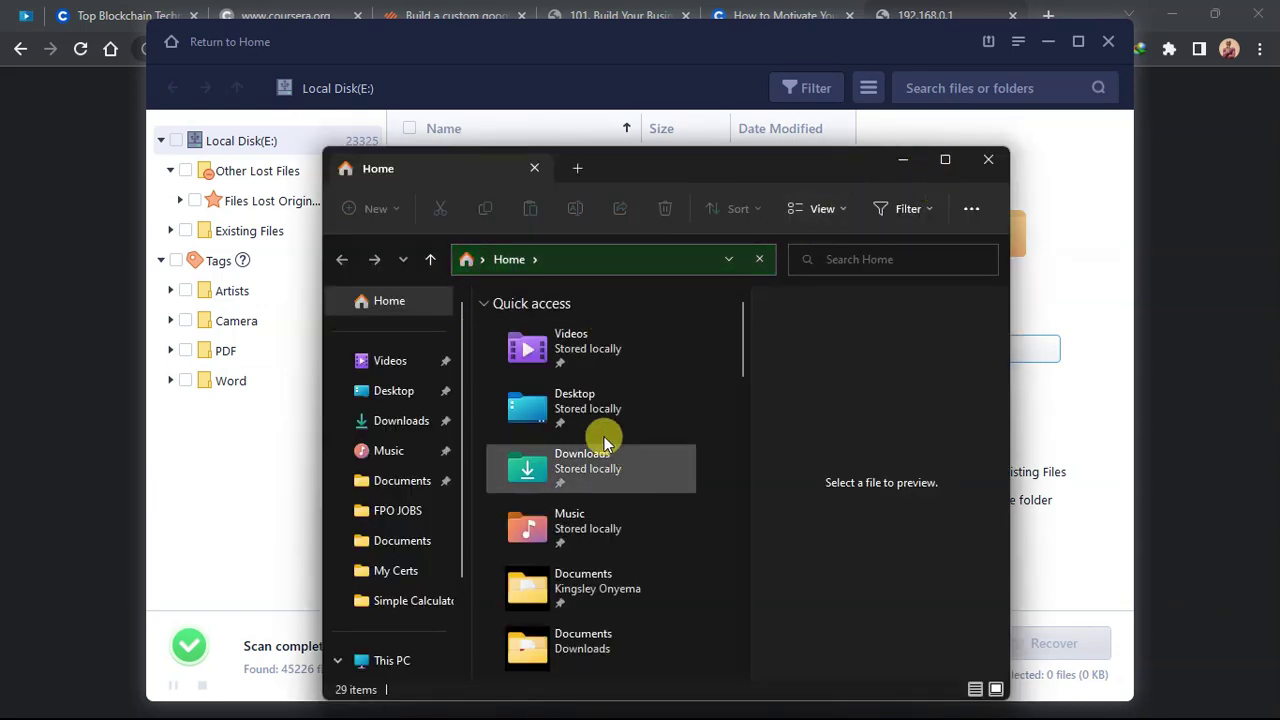
scroll(395, 510, "down", 3)
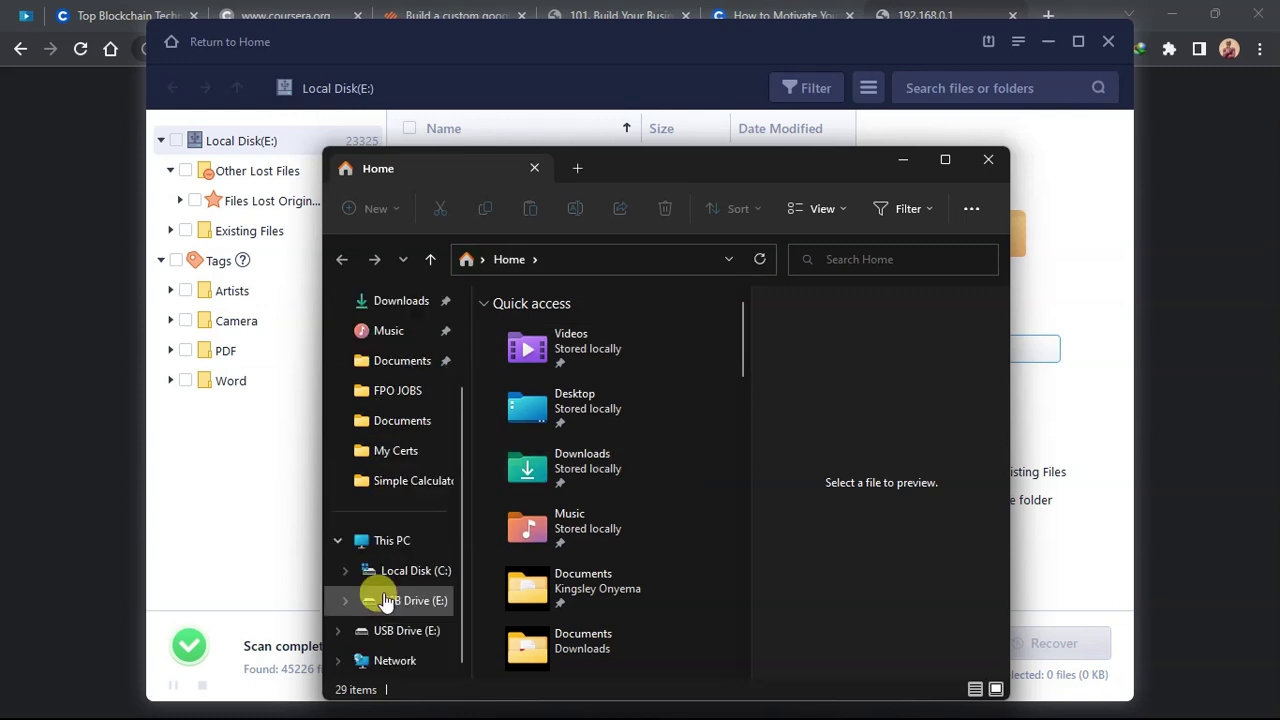
left_click(385, 540)
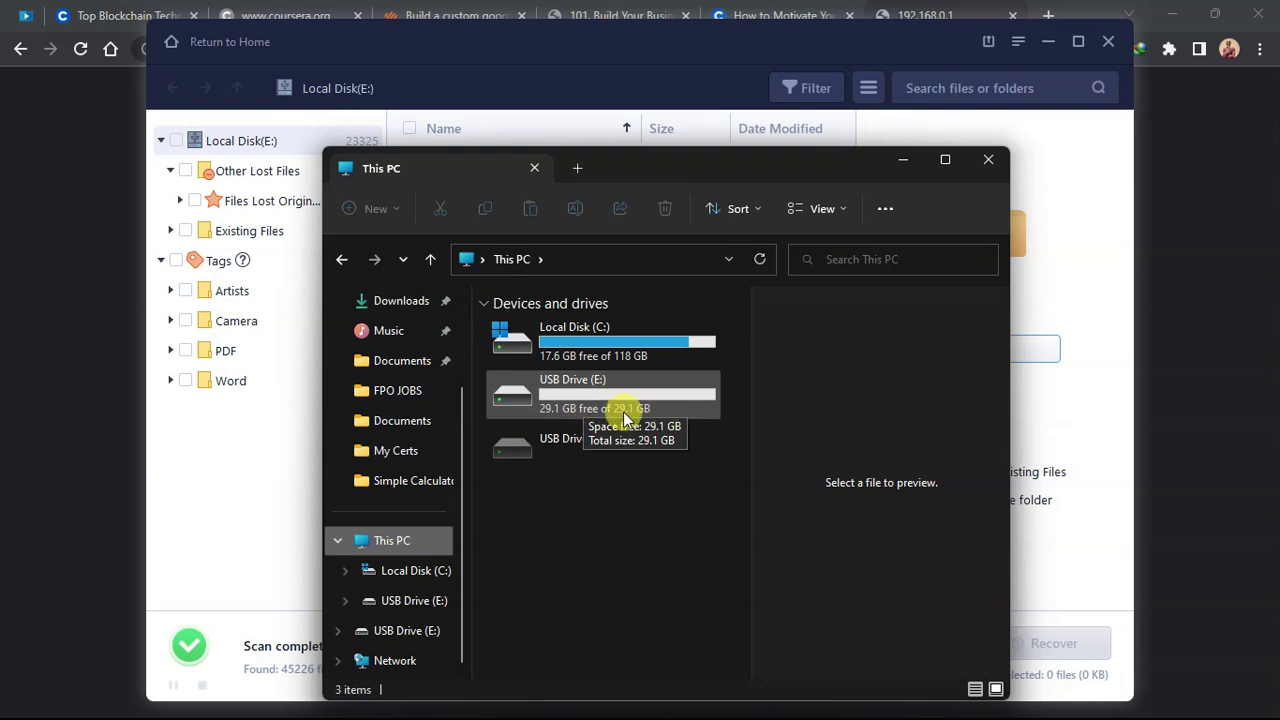
mouse_move(600, 395)
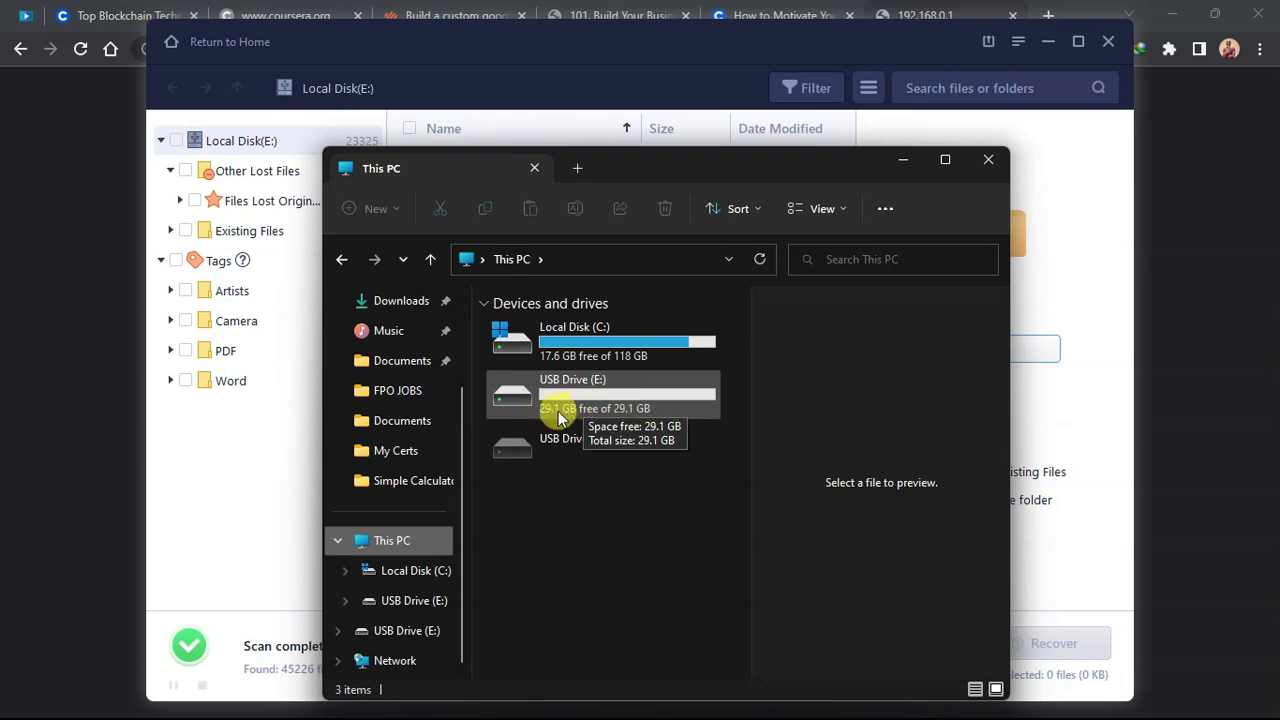
left_click(557, 416)
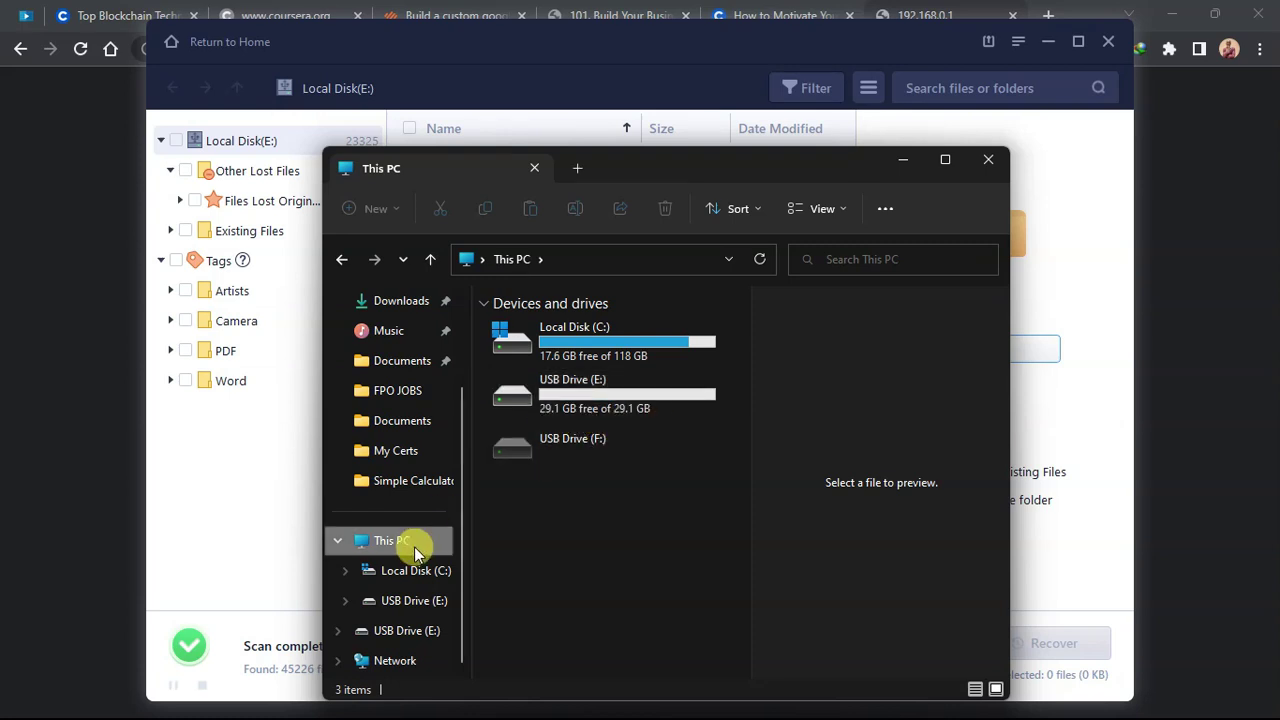
left_click_drag(600, 173, 810, 169)
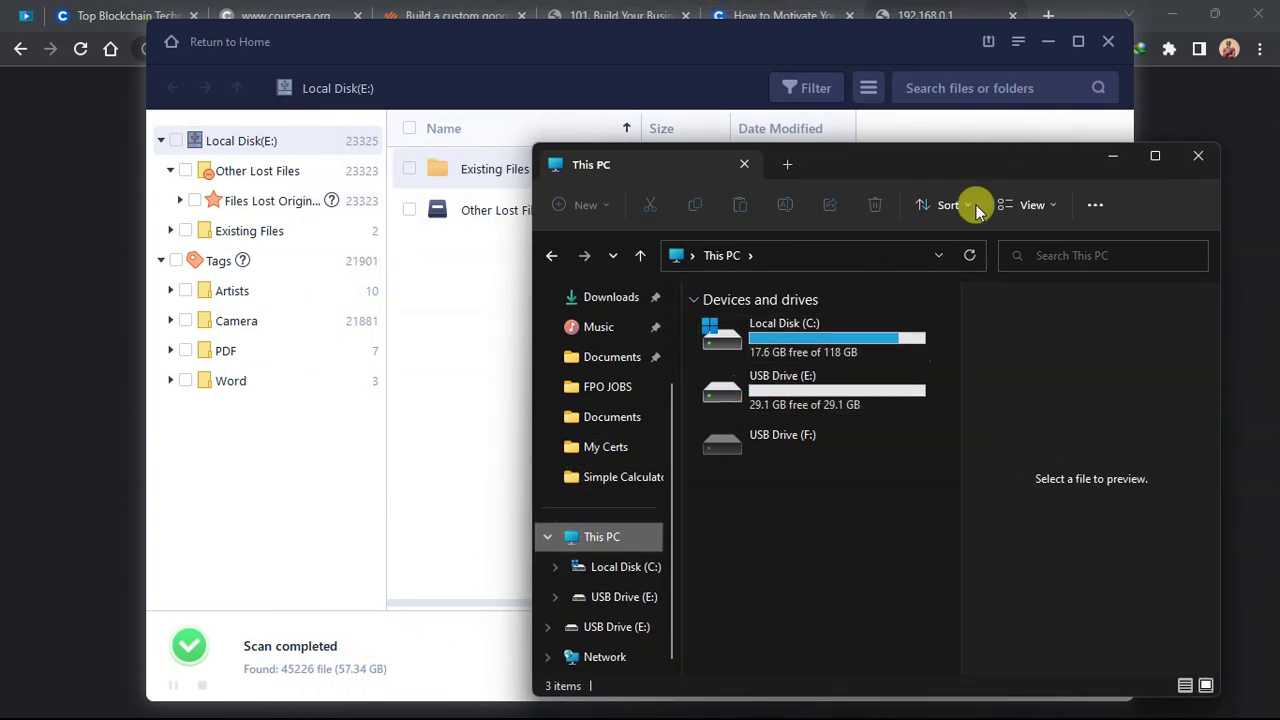
left_click(1101, 156)
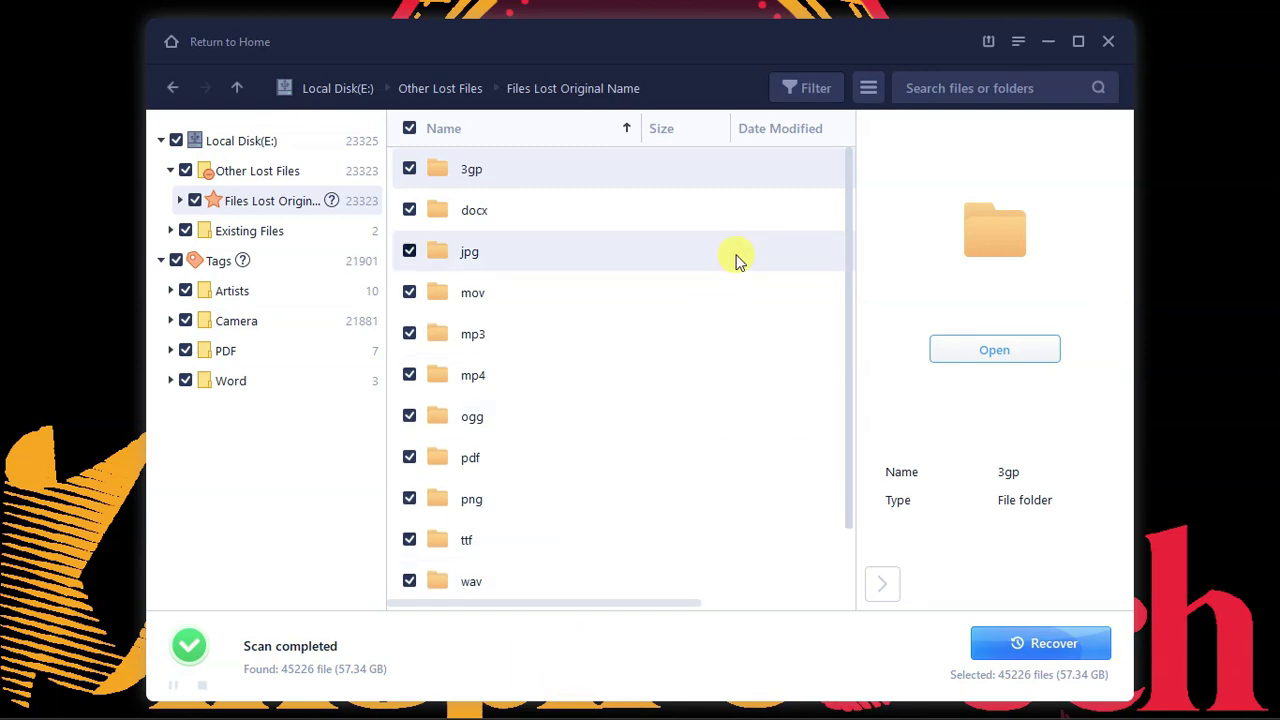
Open a new File Explorer window with Win+E.
key("super+e")
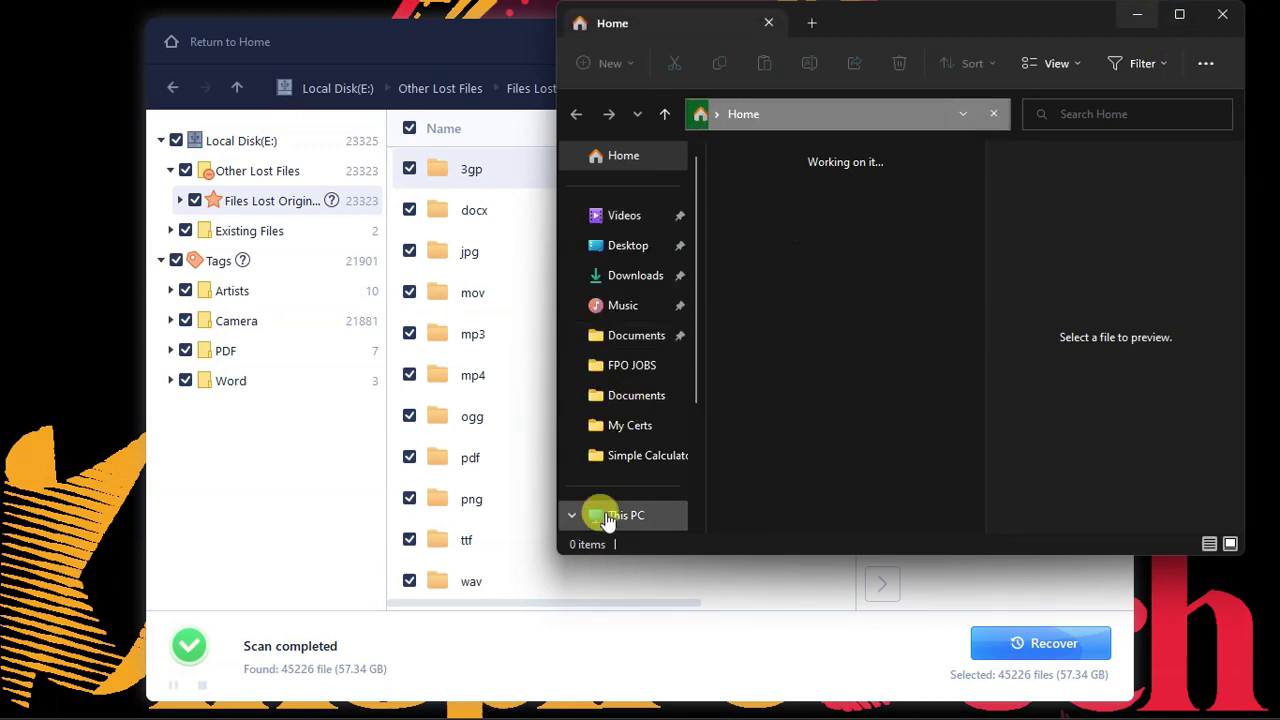
Show This PC's drives in Explorer, then start recovering the 45,226 selected files.
left_click(605, 515)
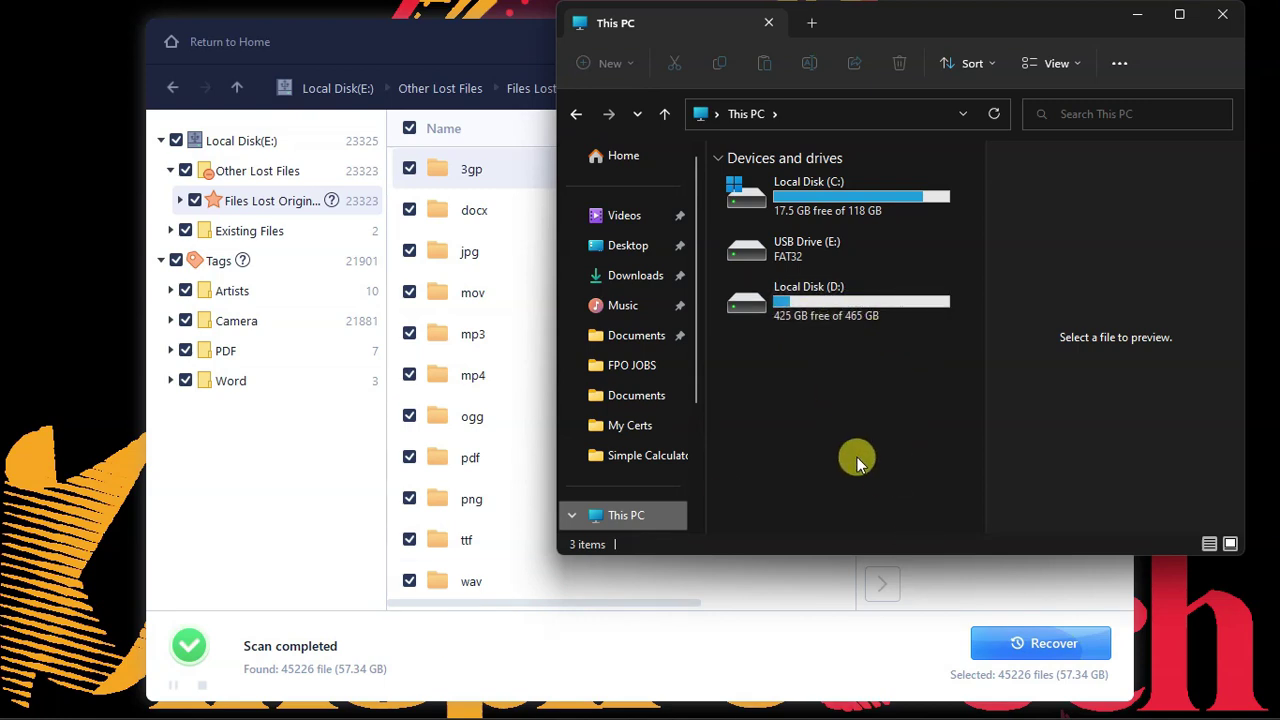
left_click(1040, 643)
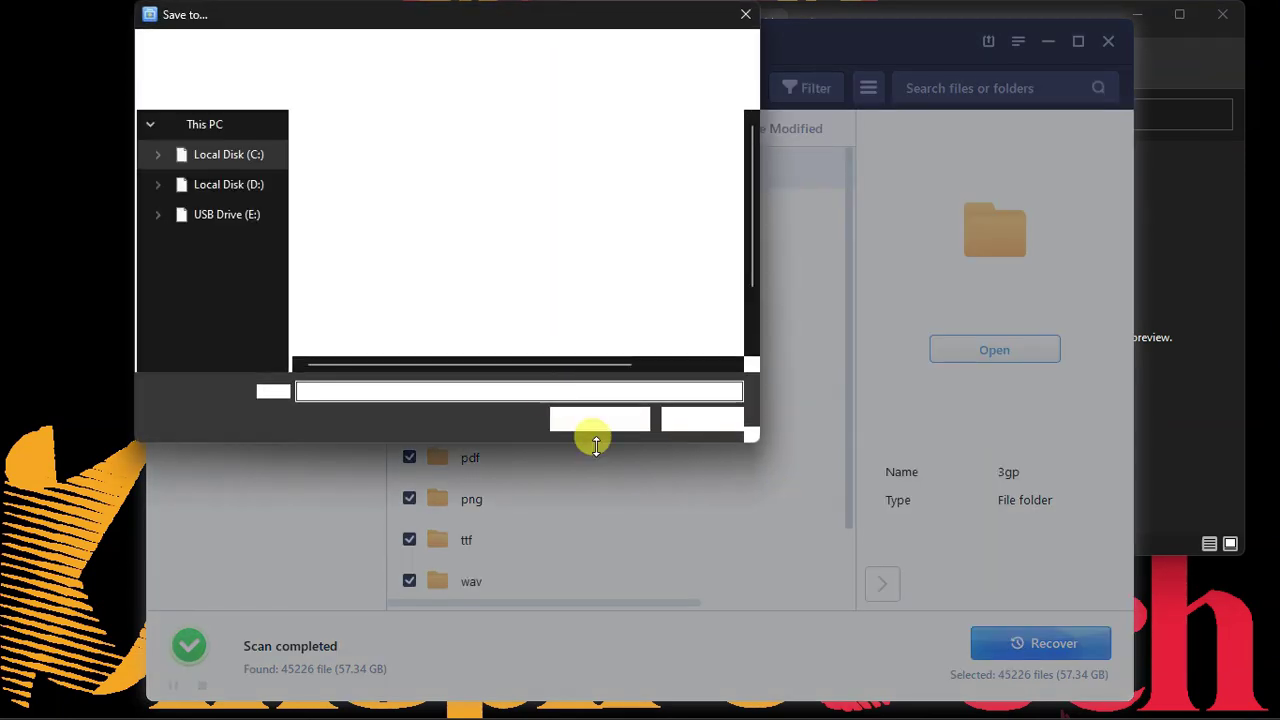
Save the recovery into a new 'New Recovery 2' folder on Local Disk (D:).
scroll(214, 251, "down", 1)
scroll(230, 300, "down", 2)
scroll(240, 343, "down", 2)
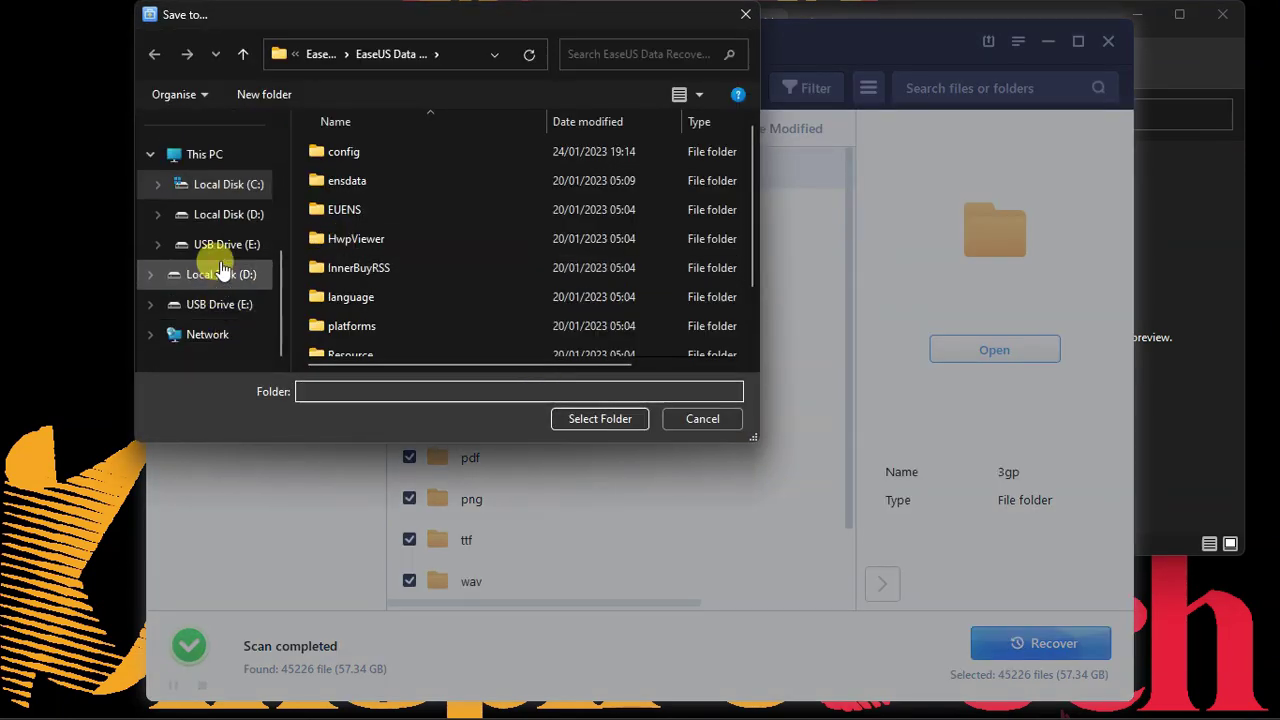
left_click(248, 215)
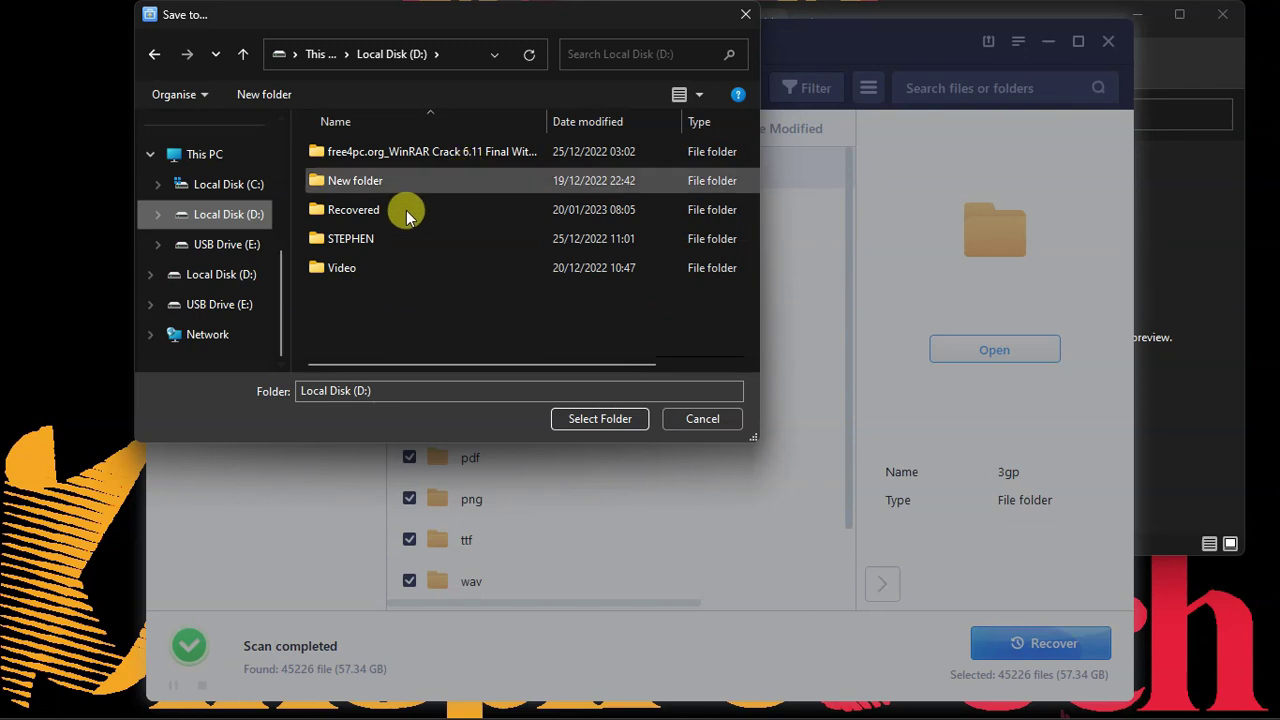
left_click(257, 94)
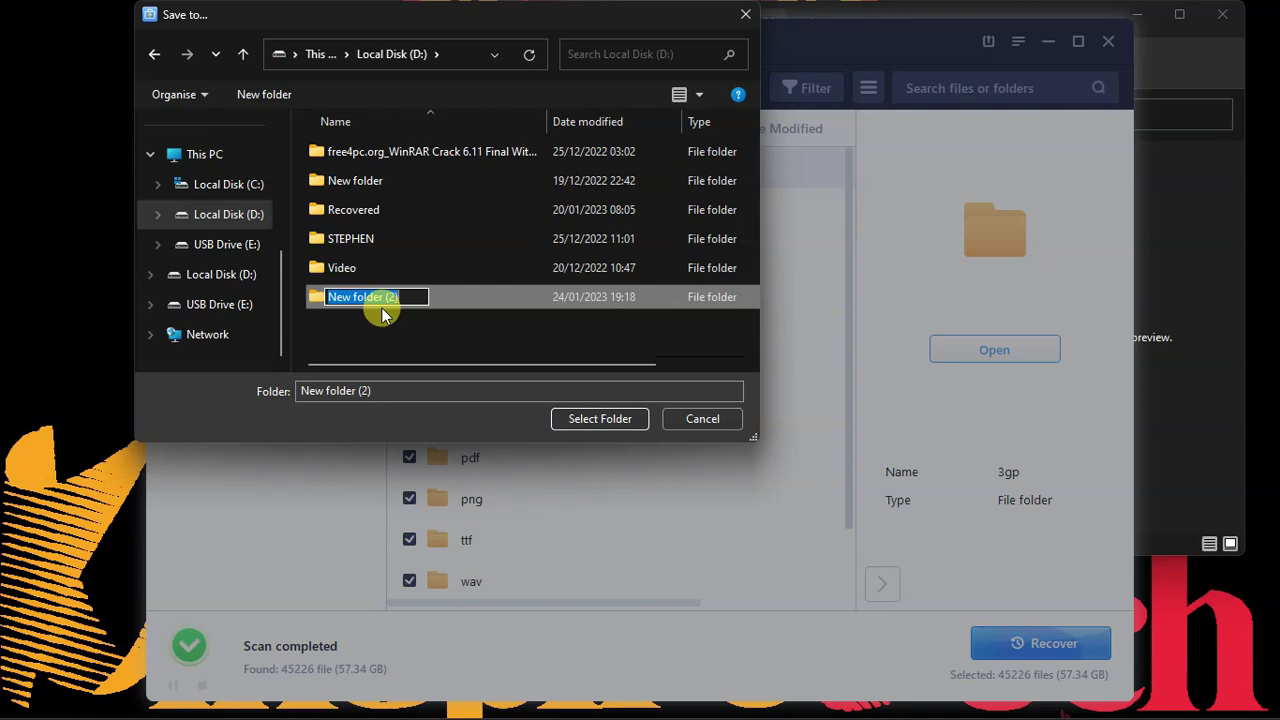
type("New Re")
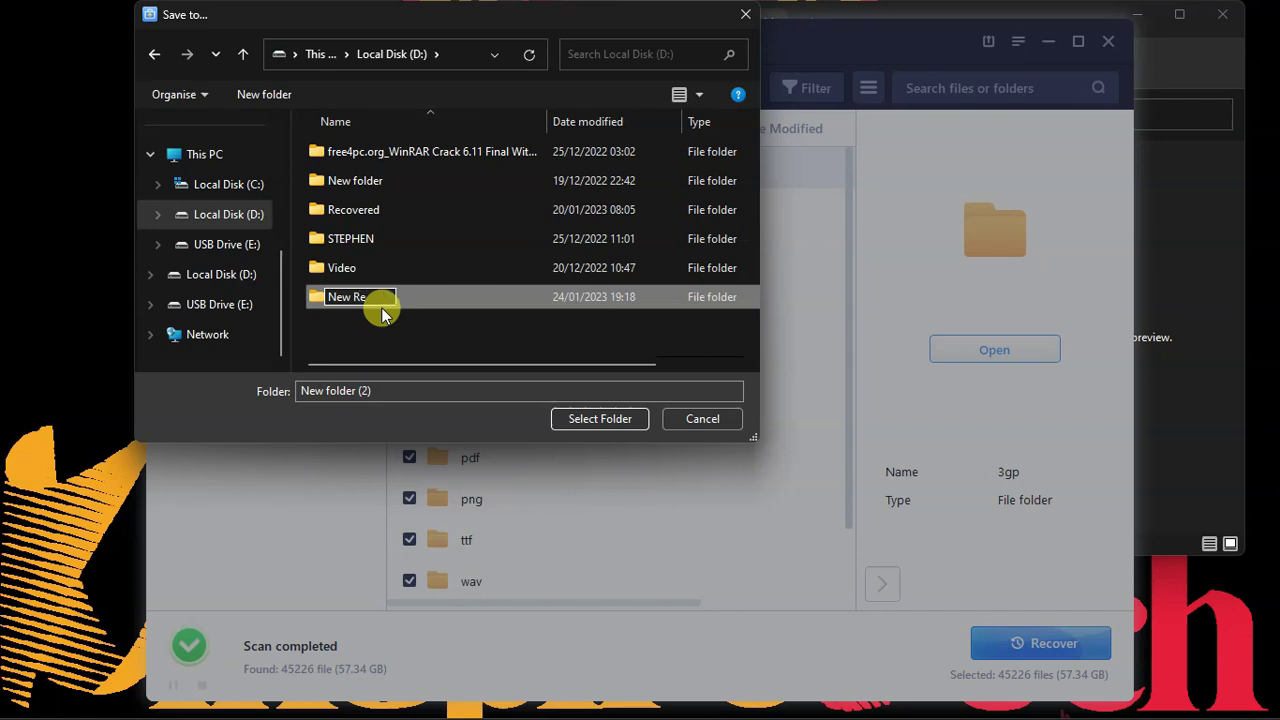
type("covery 2")
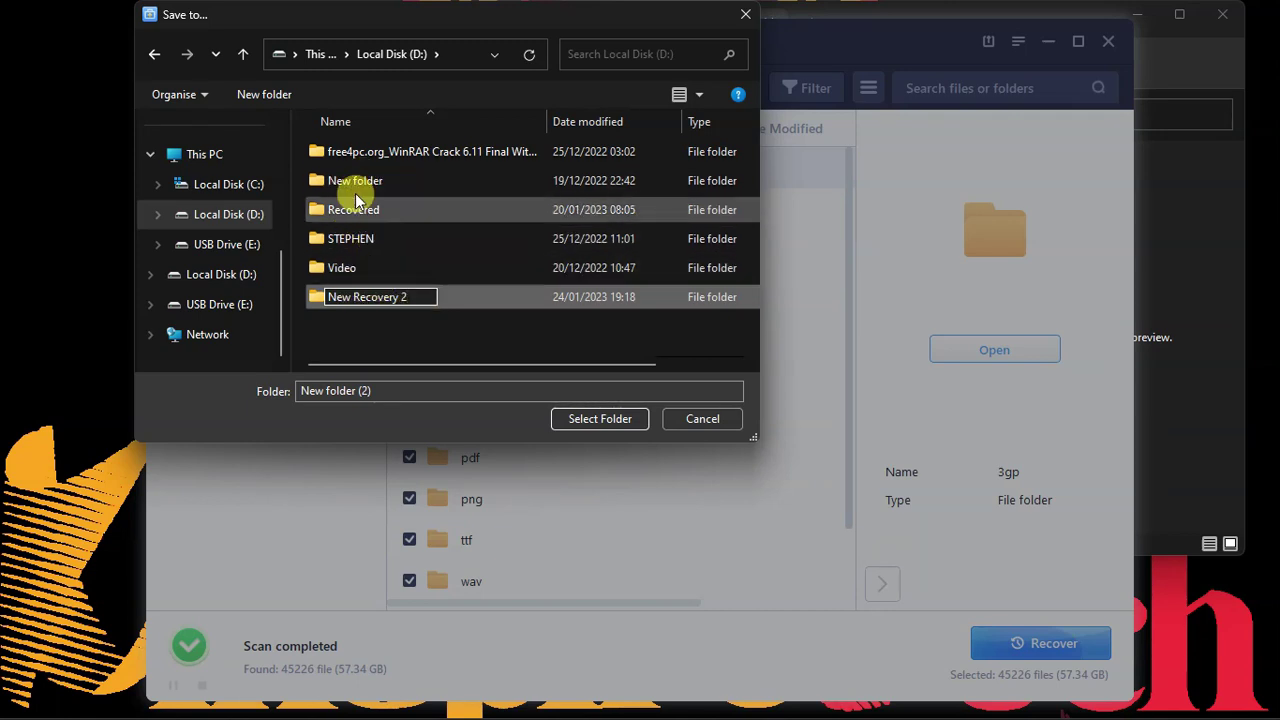
left_click(577, 420)
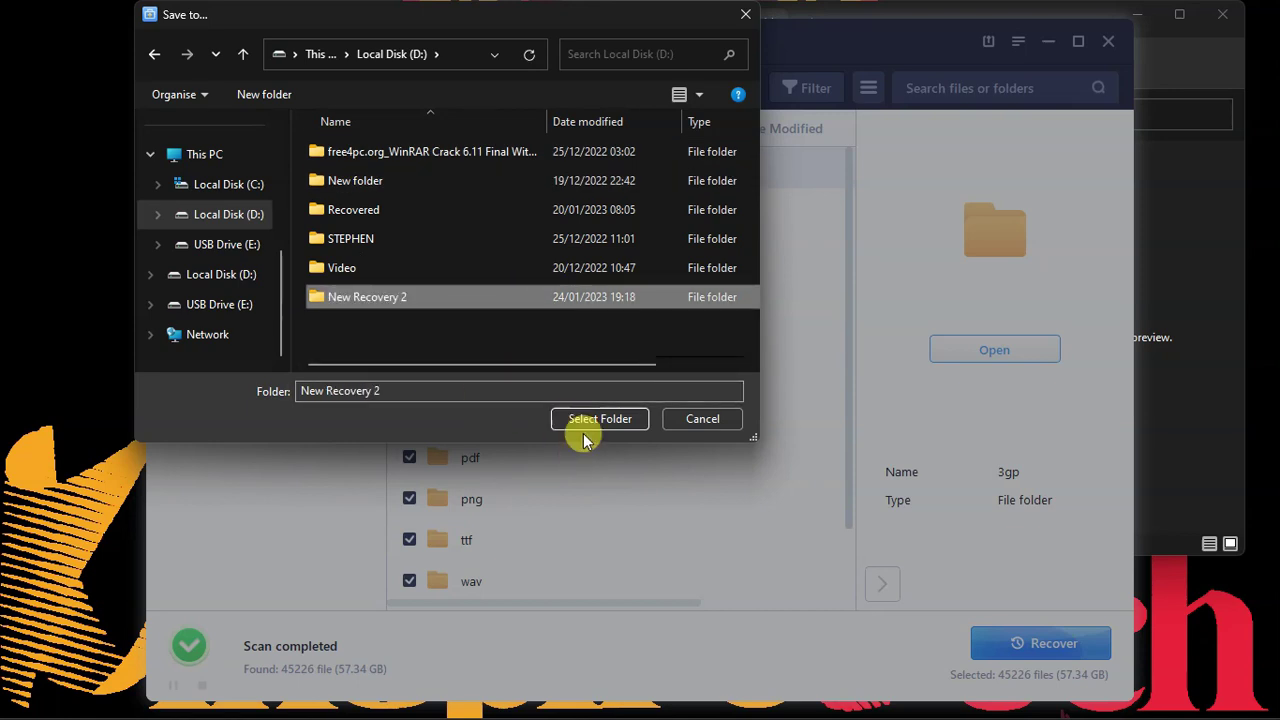
left_click(586, 422)
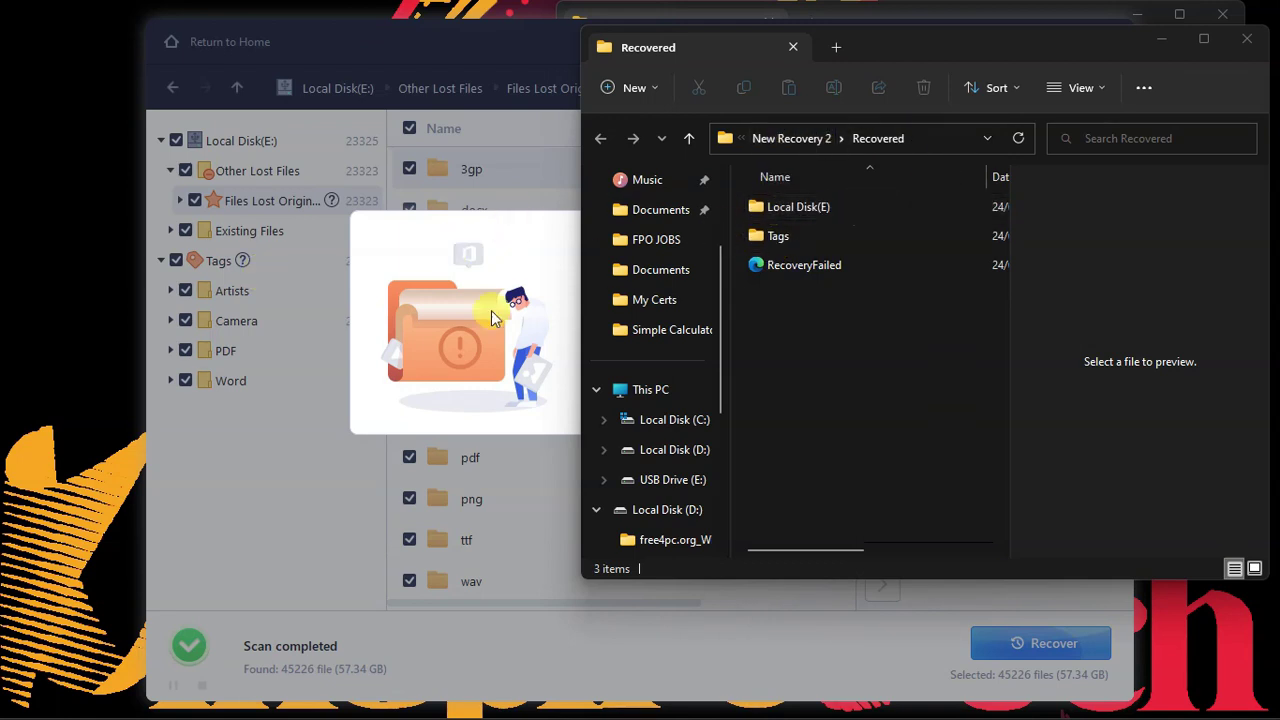
left_click(470, 260)
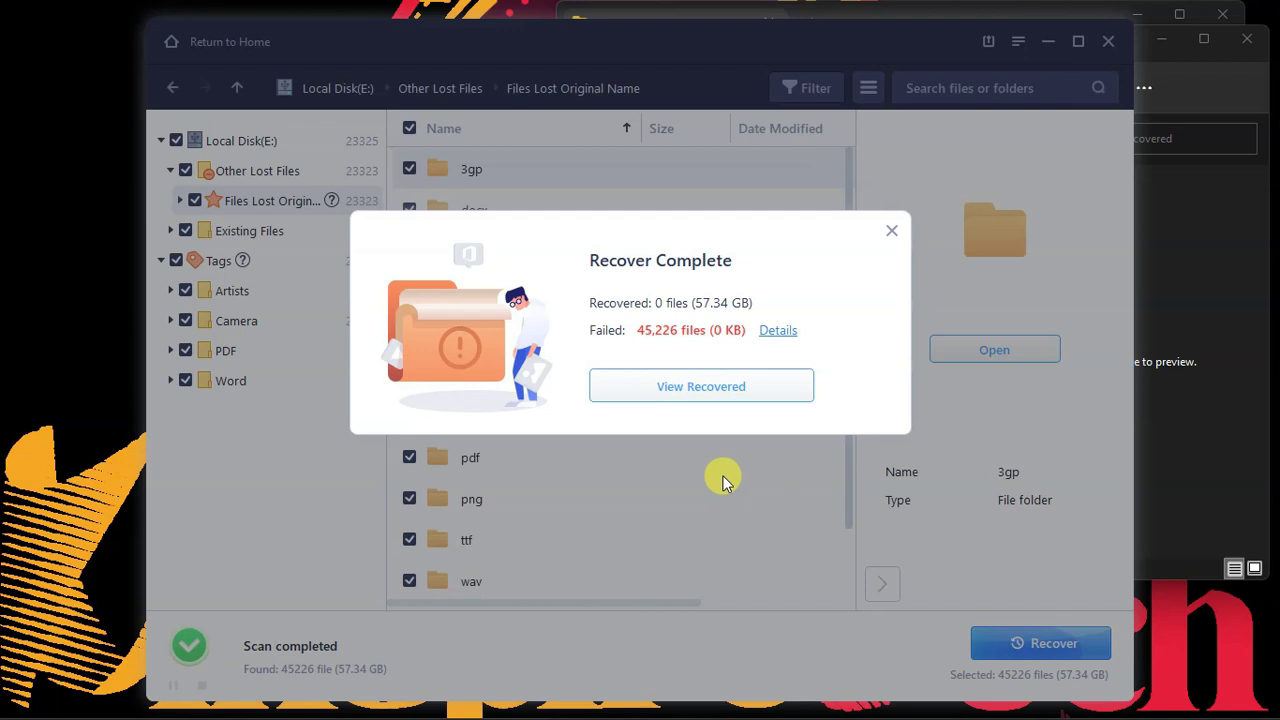
key("alt+Tab")
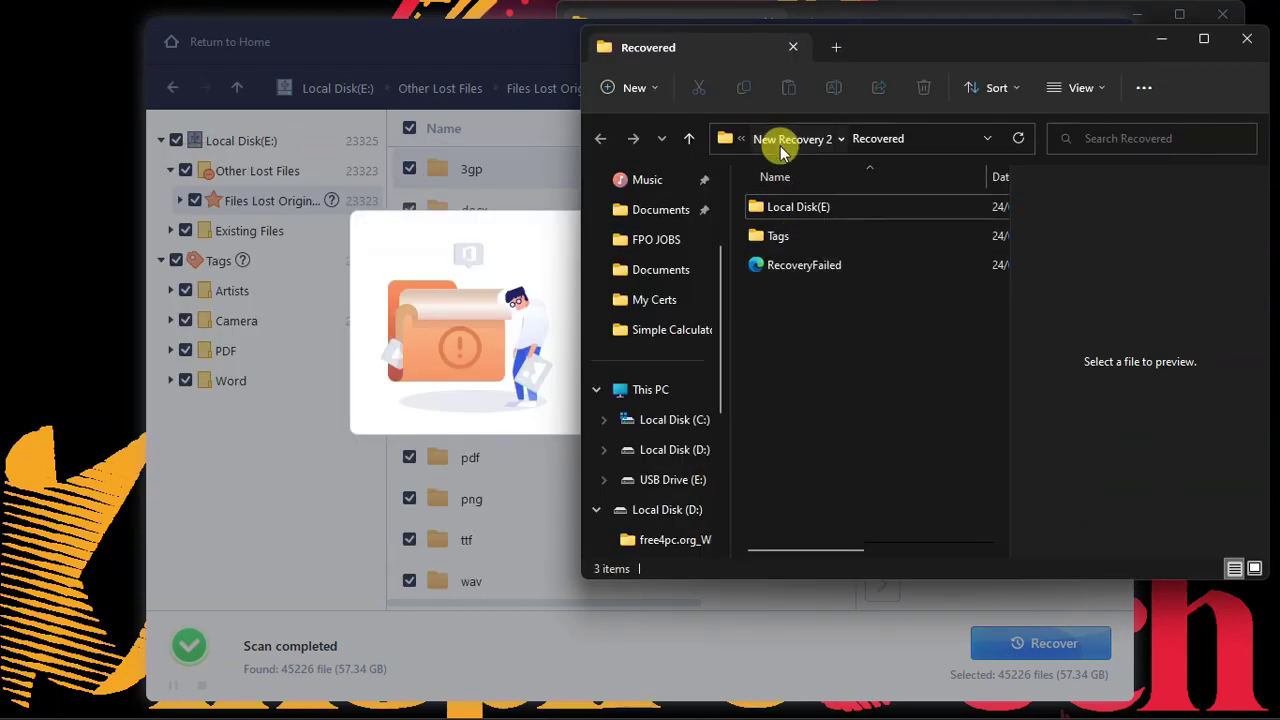
left_click(785, 139)
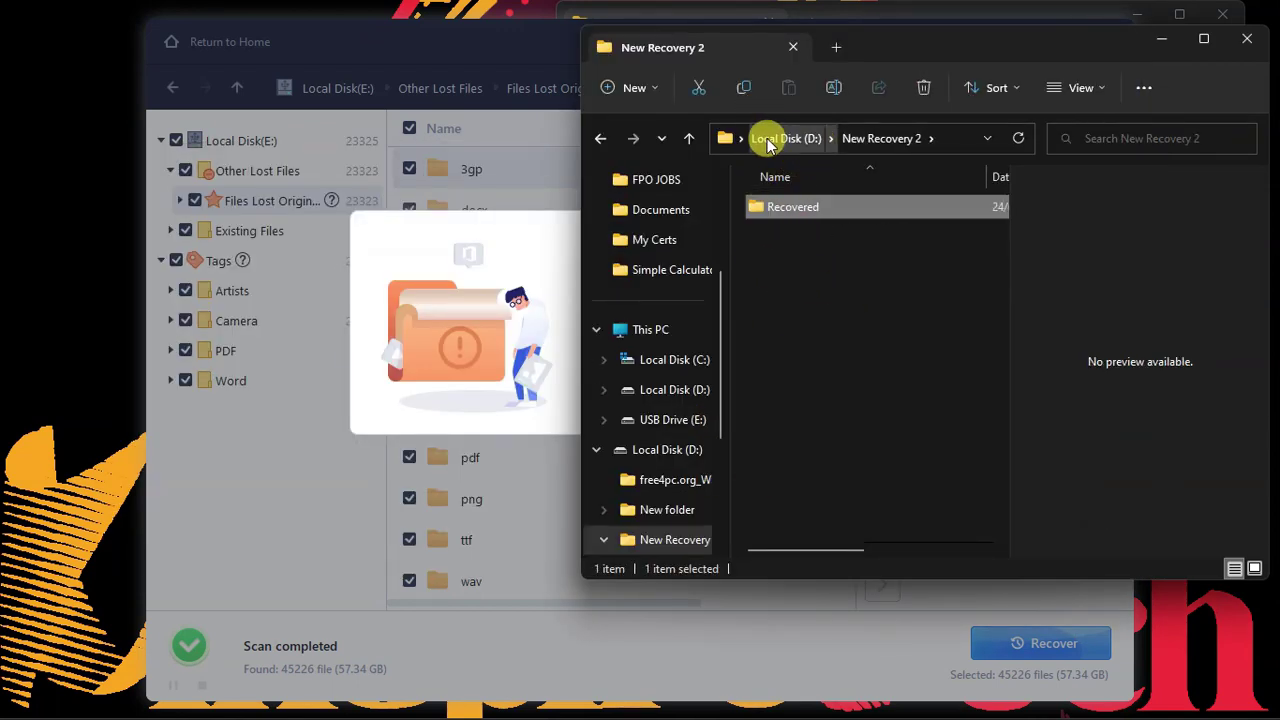
left_click(770, 140)
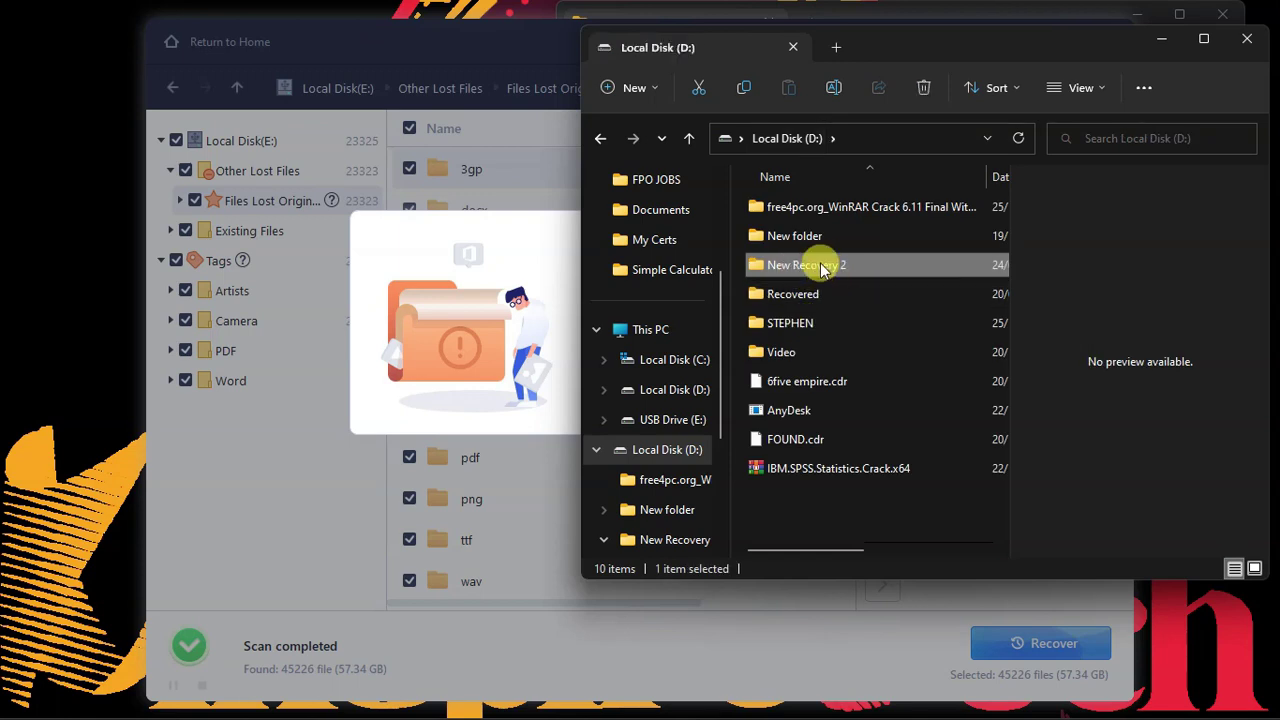
double_click(833, 268)
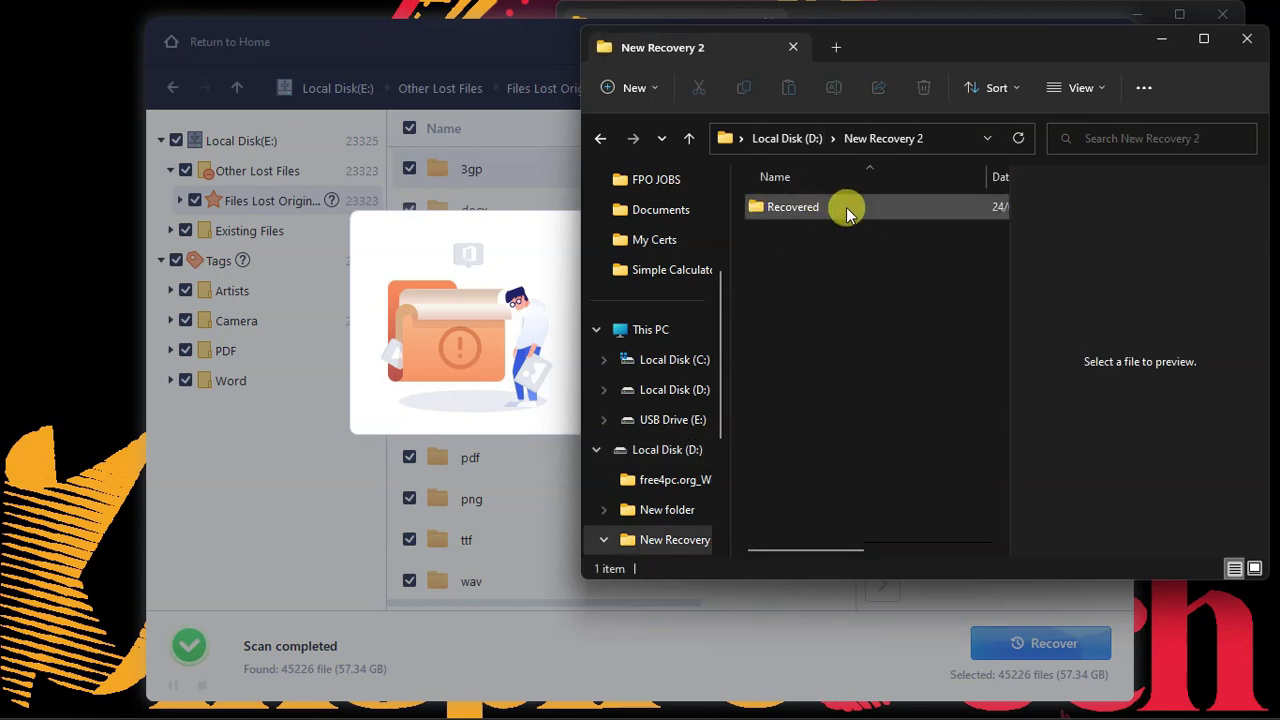
double_click(862, 208)
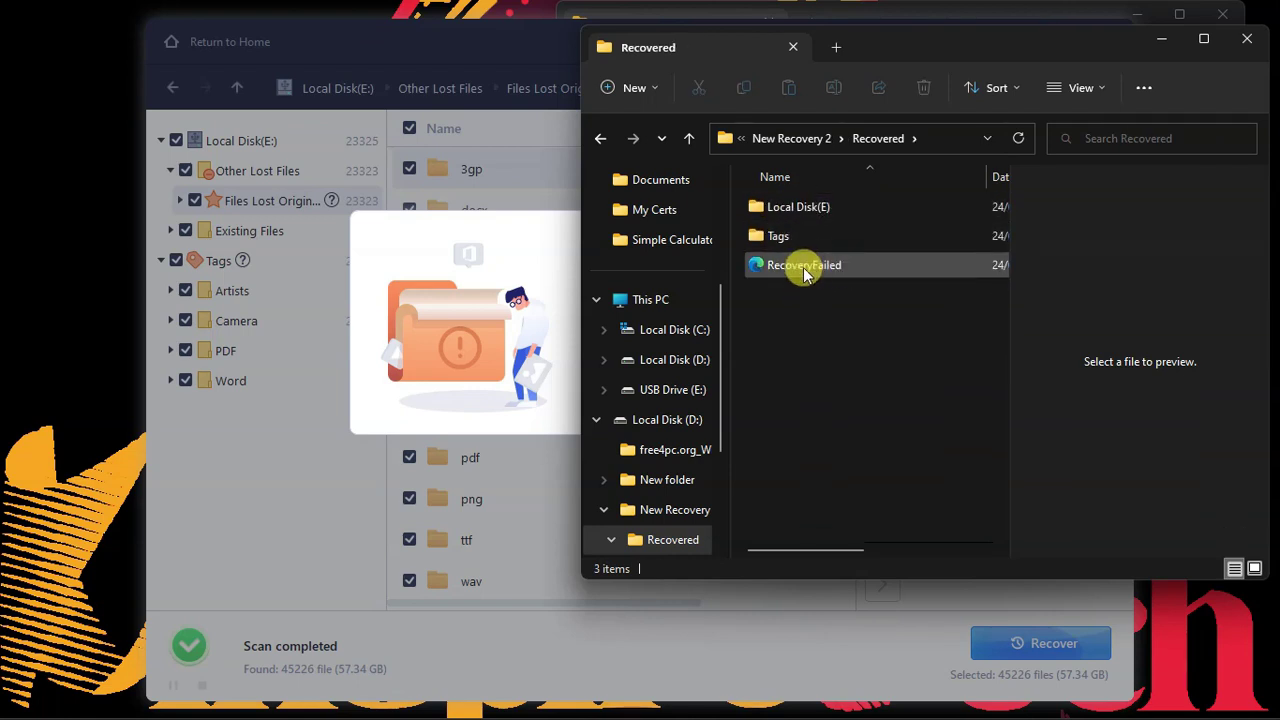
Browse Local Disk(E) > Other Lost Files > Files Lost Original Name and check its mp4 folder.
double_click(796, 209)
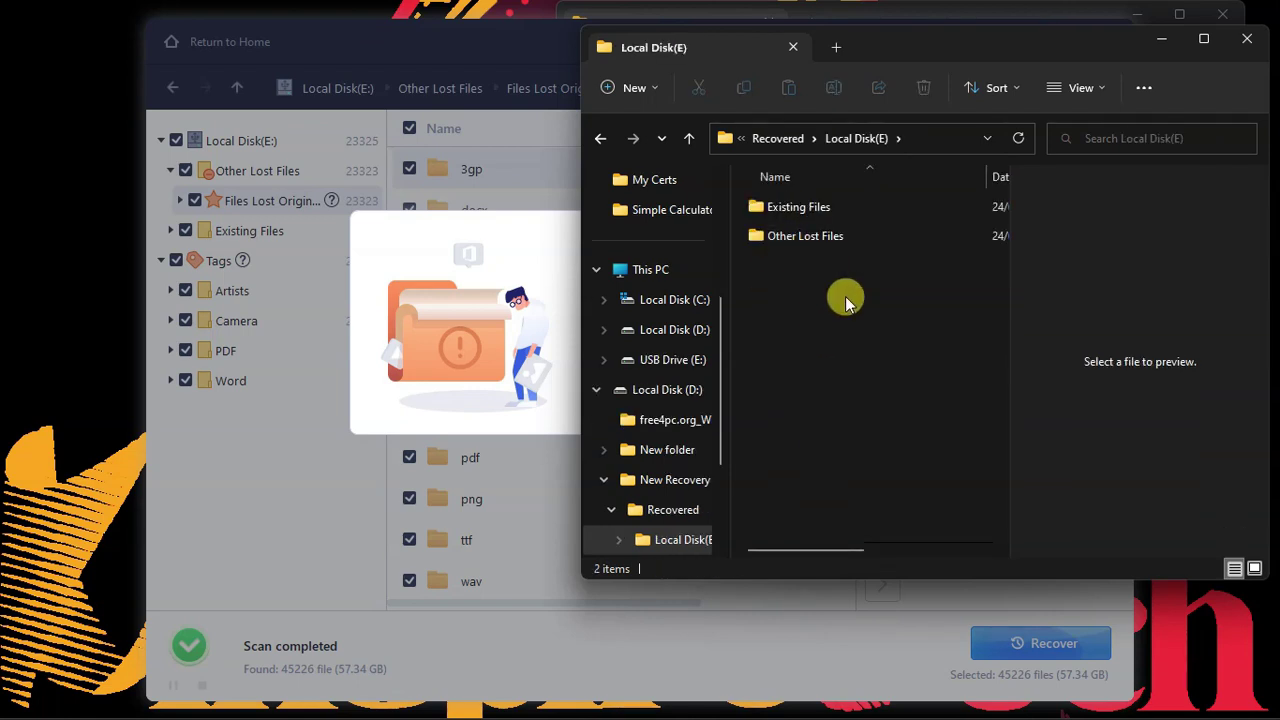
double_click(770, 233)
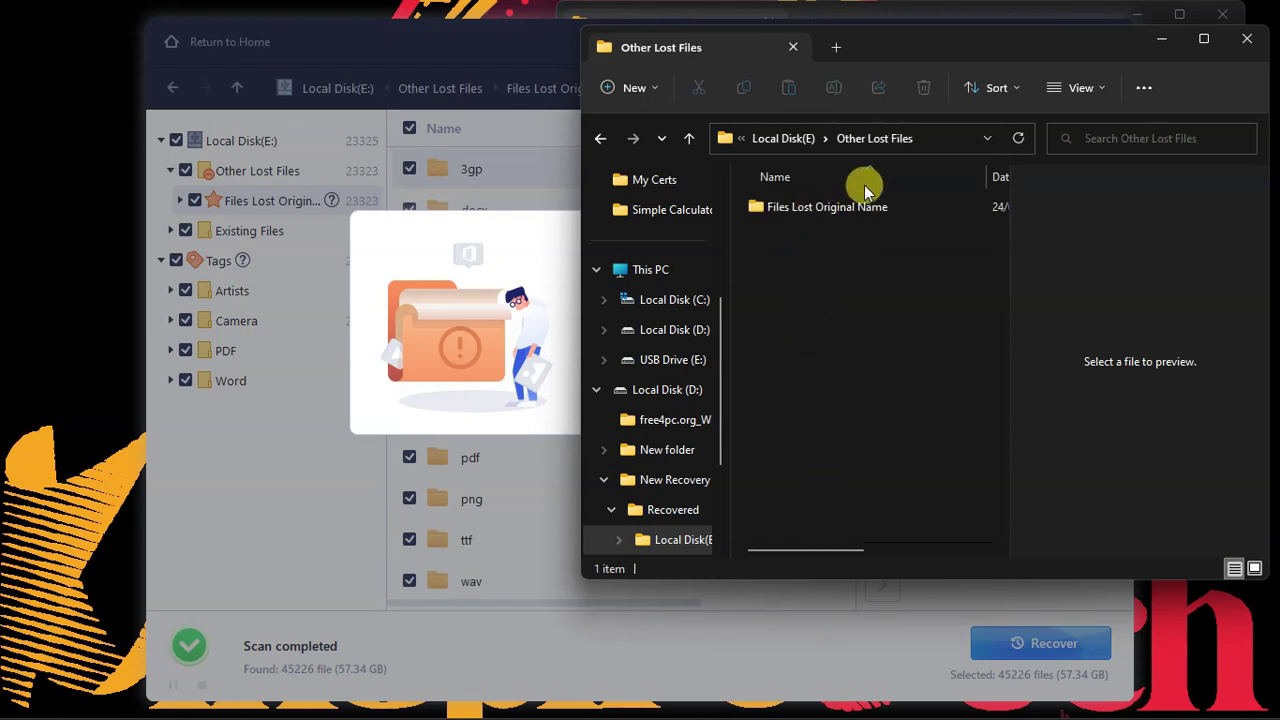
double_click(809, 216)
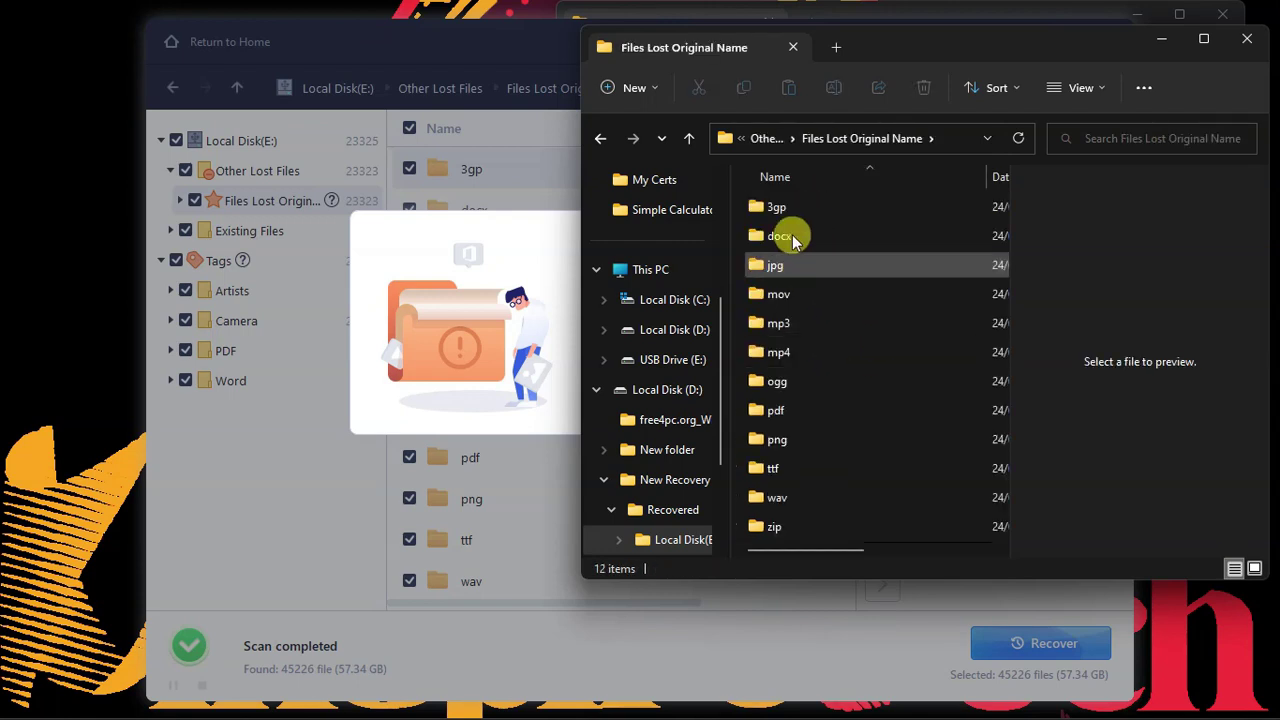
scroll(803, 489, "right", 2)
scroll(786, 470, "left", 5)
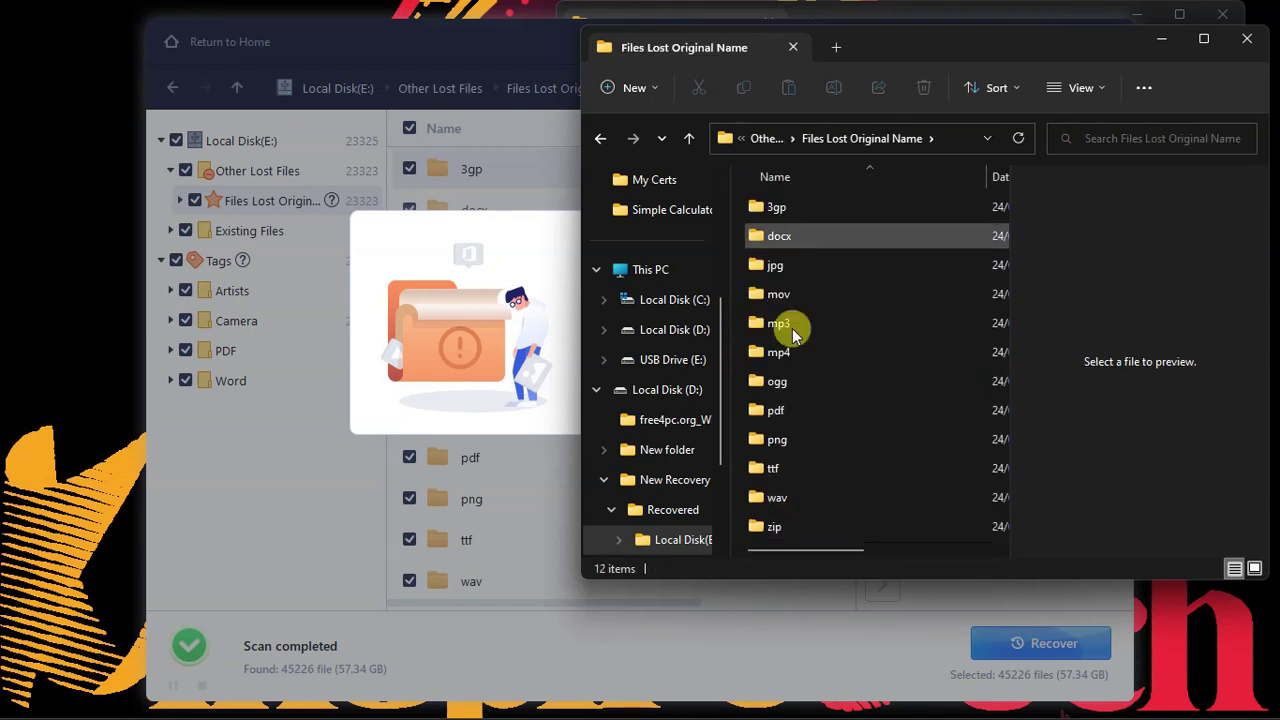
double_click(775, 350)
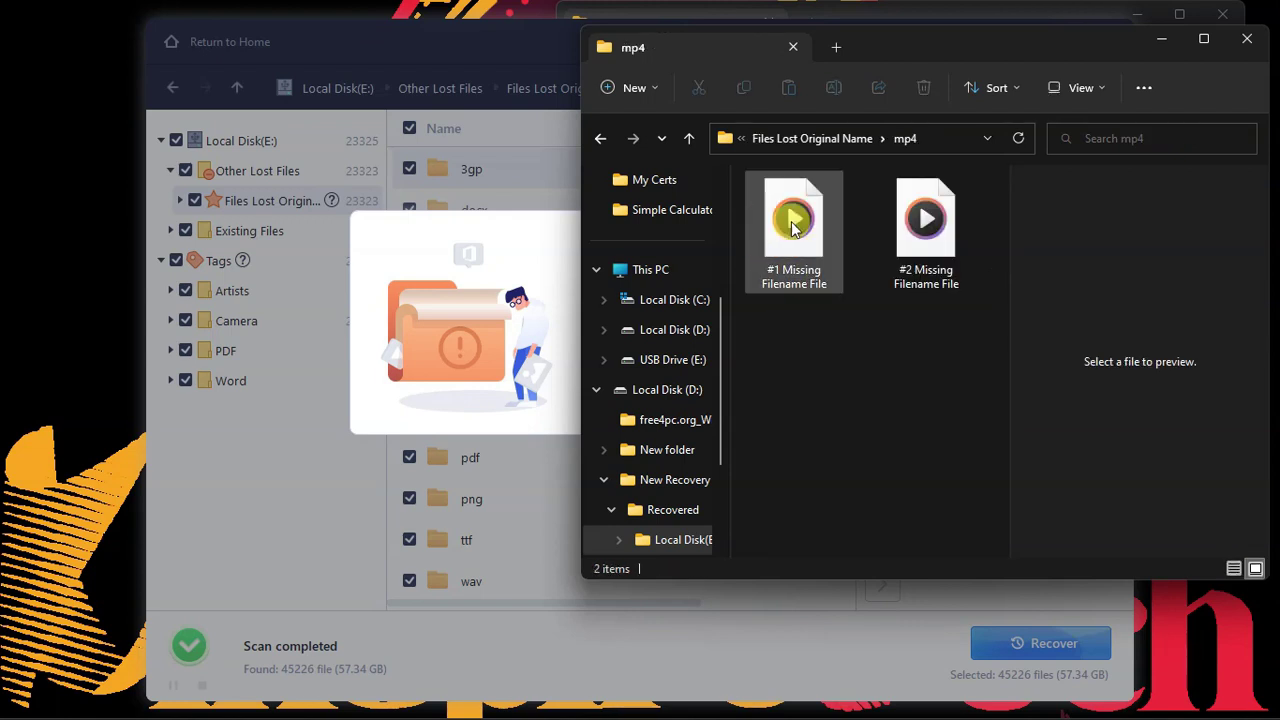
left_click(826, 140)
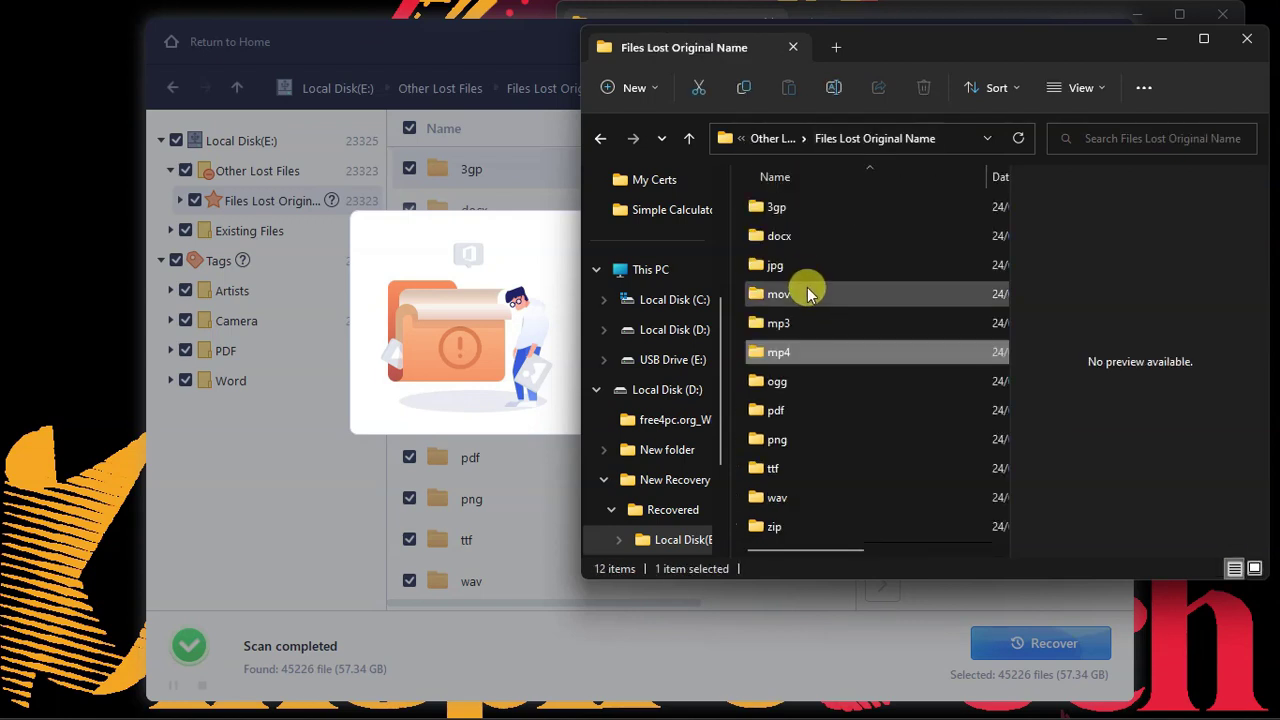
Look through the 911 recovered files in the mp3 folder, then return to Files Lost Original Name.
double_click(800, 320)
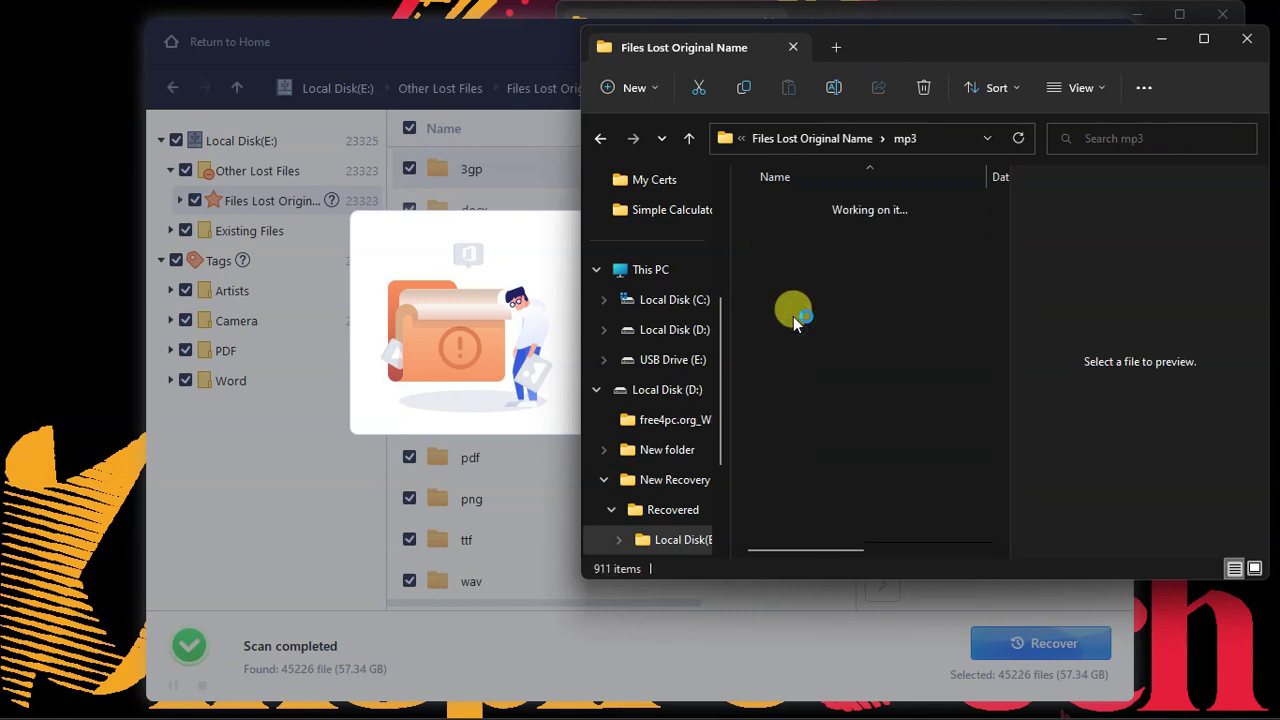
scroll(817, 340, "down", 7)
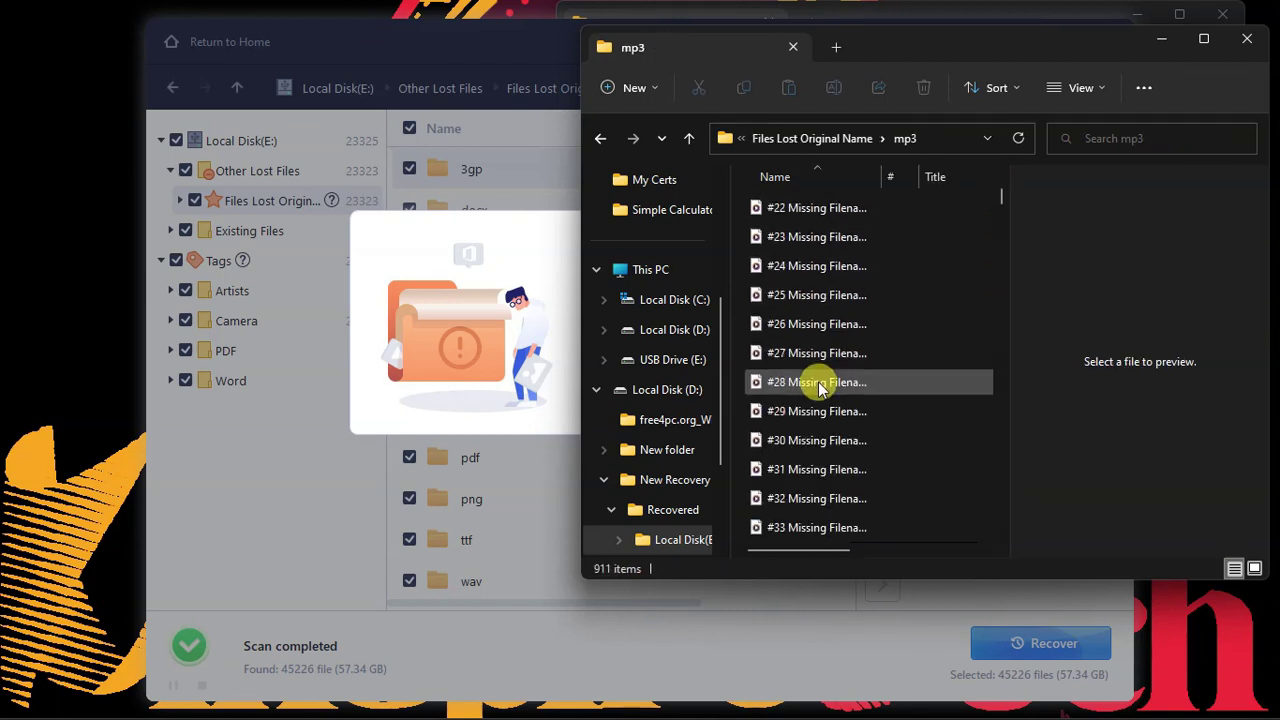
scroll(812, 420, "down", 7)
scroll(790, 460, "up", 6)
scroll(785, 460, "up", 8)
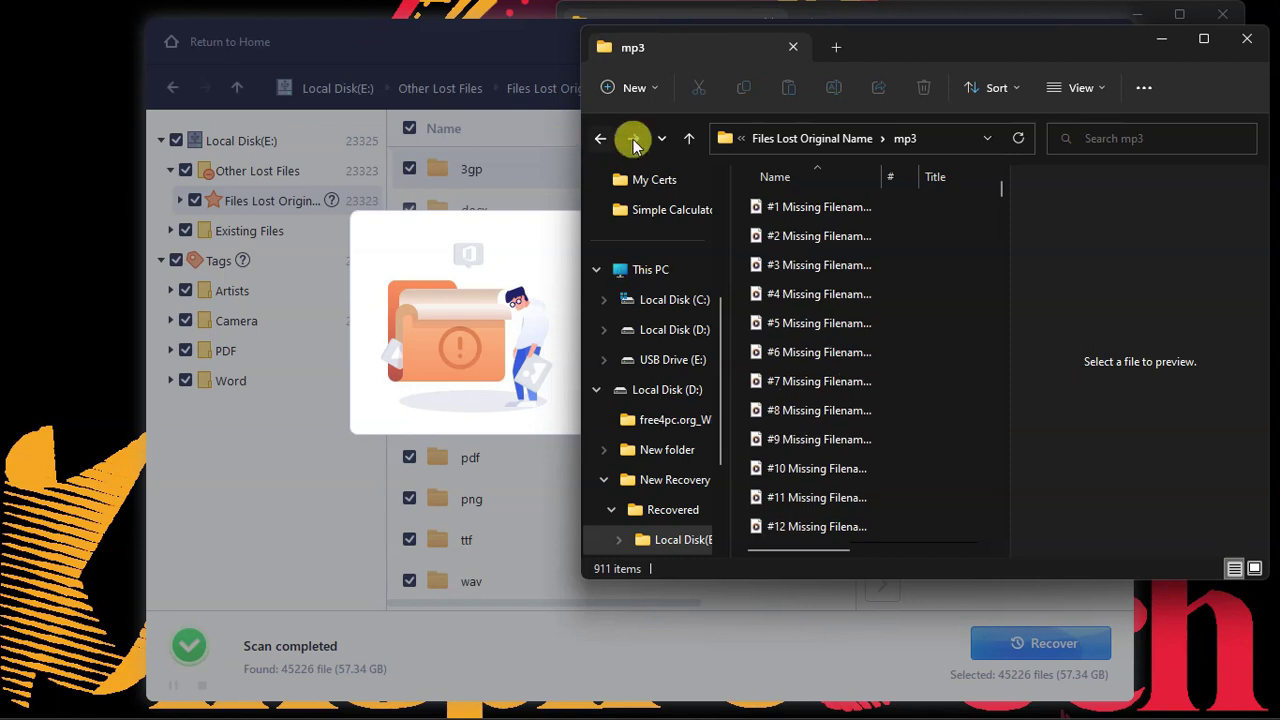
left_click(603, 139)
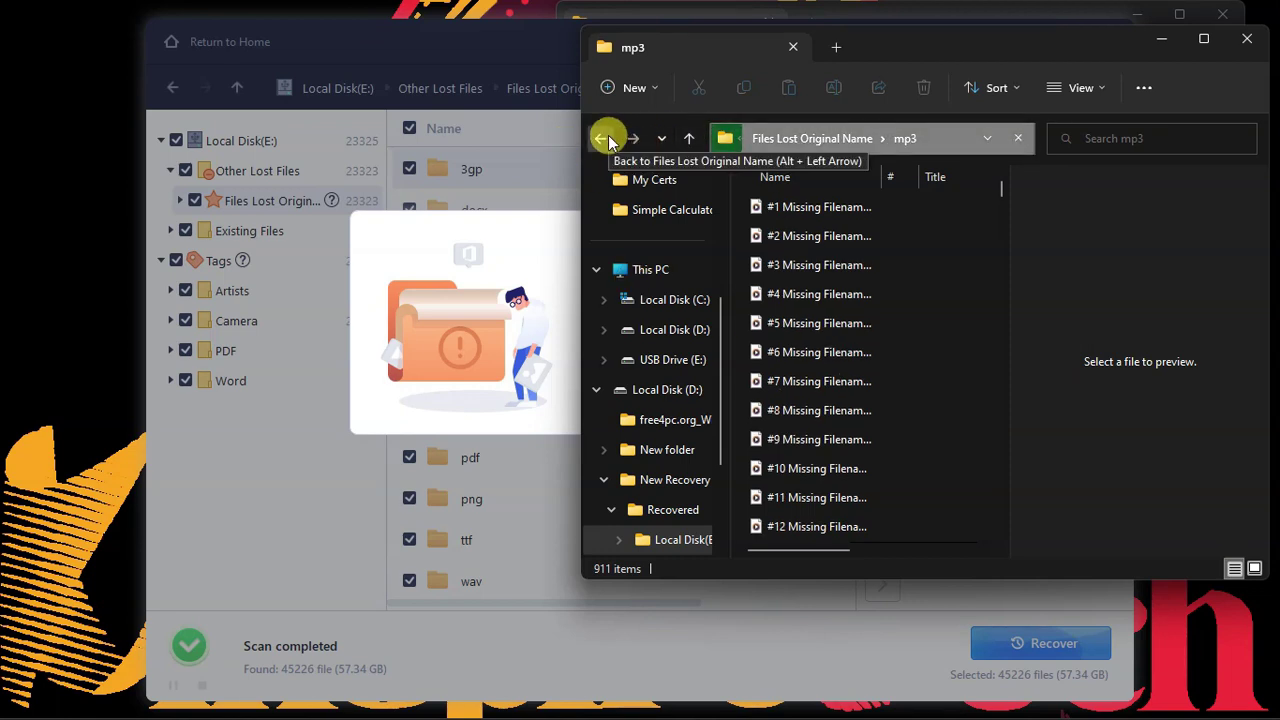